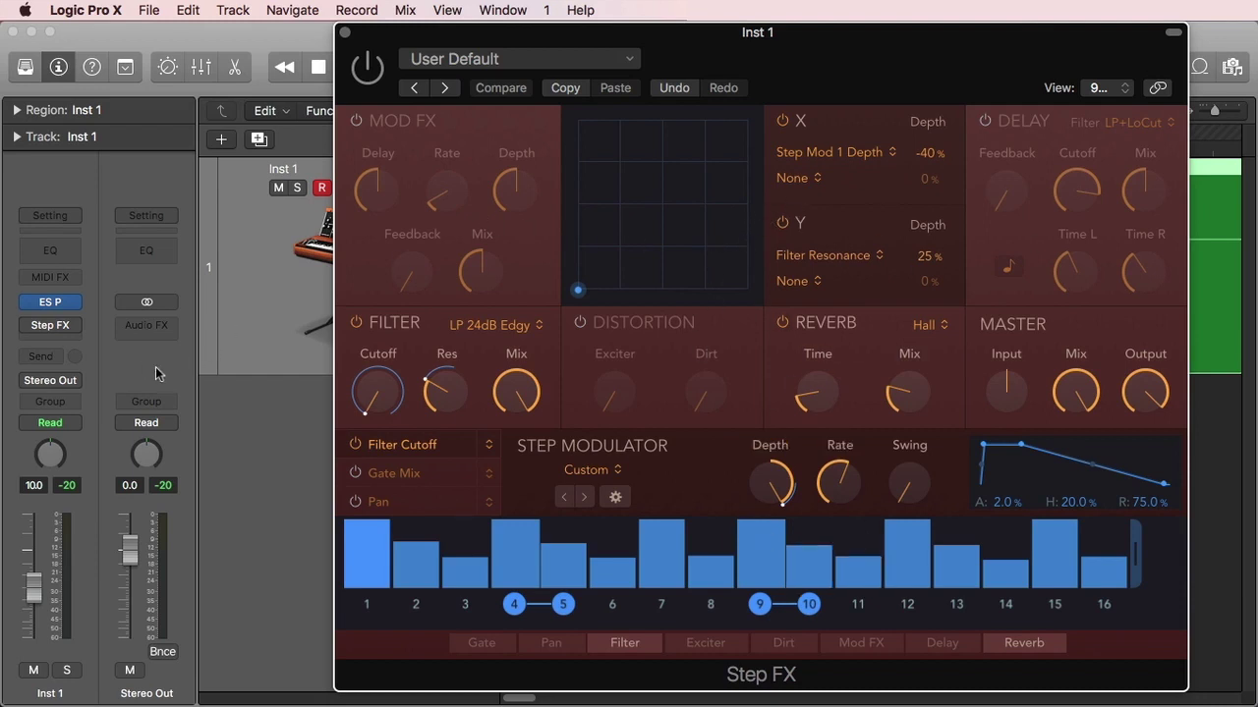
# Open the insert's plug-in list at Multi Effects > Step FX, showing Stereo and Dual Mono
pyautogui.moveTo(74, 330)
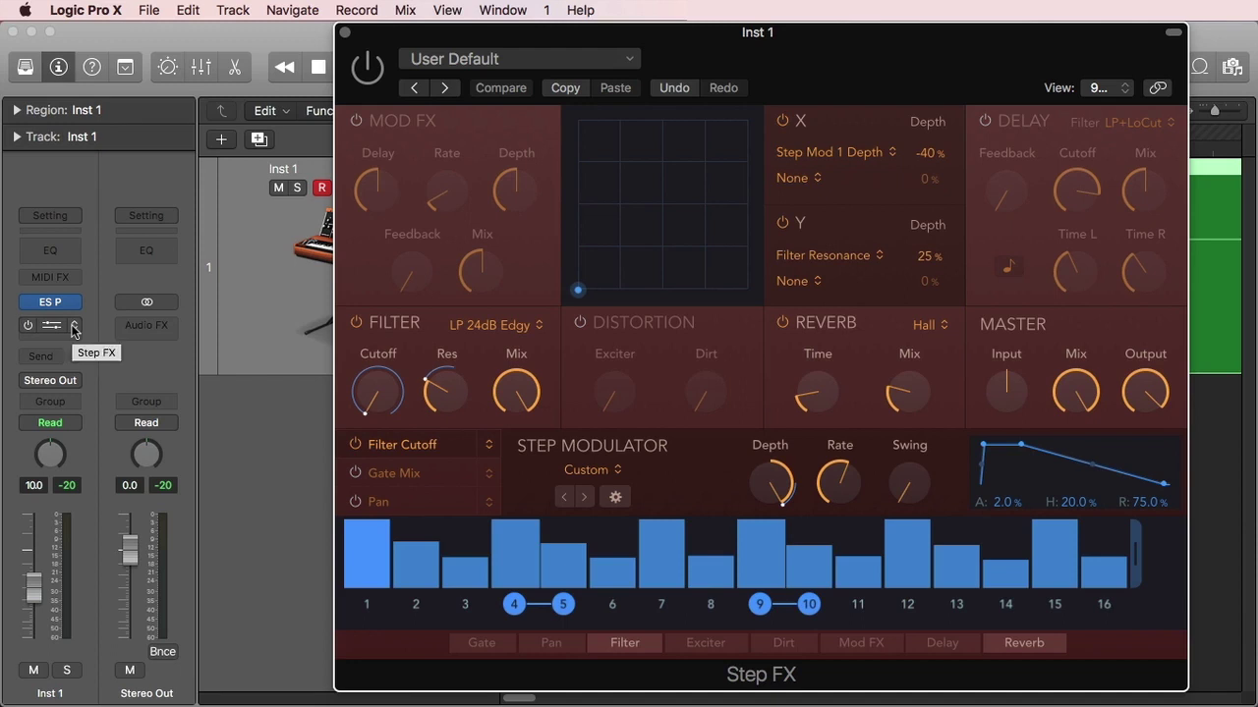
pyautogui.click(74, 330)
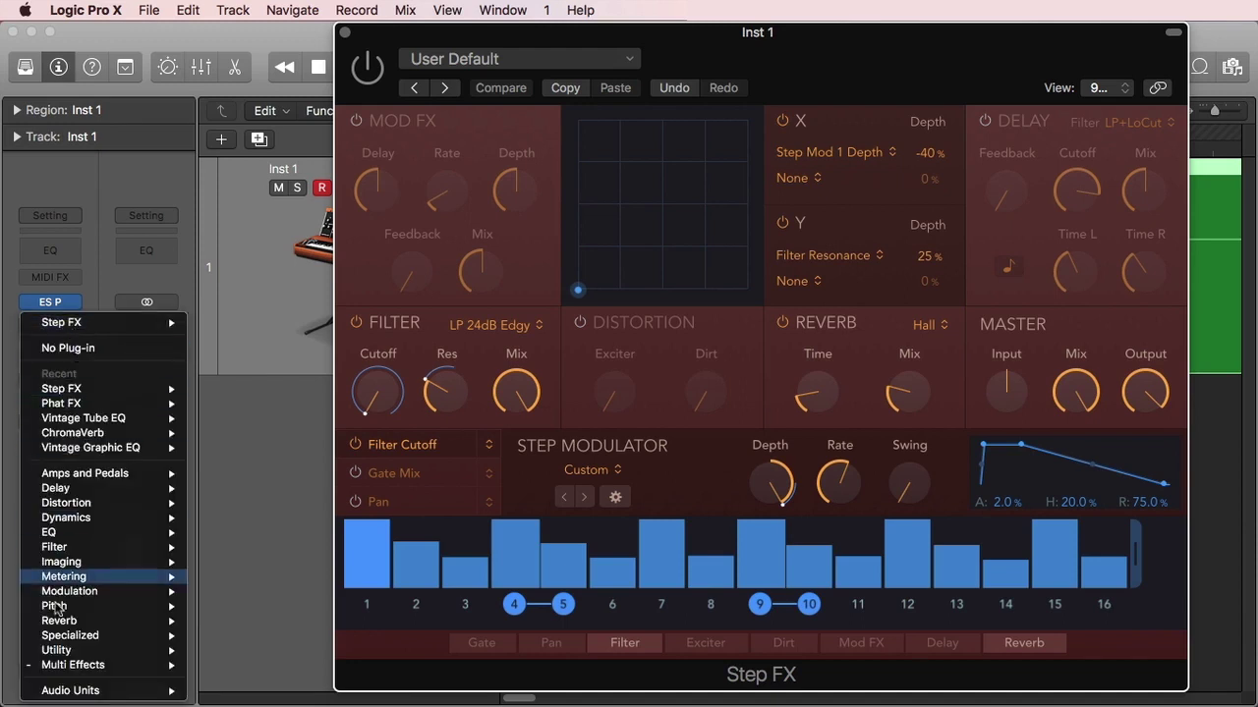
pyautogui.moveTo(59, 668)
pyautogui.moveTo(240, 680)
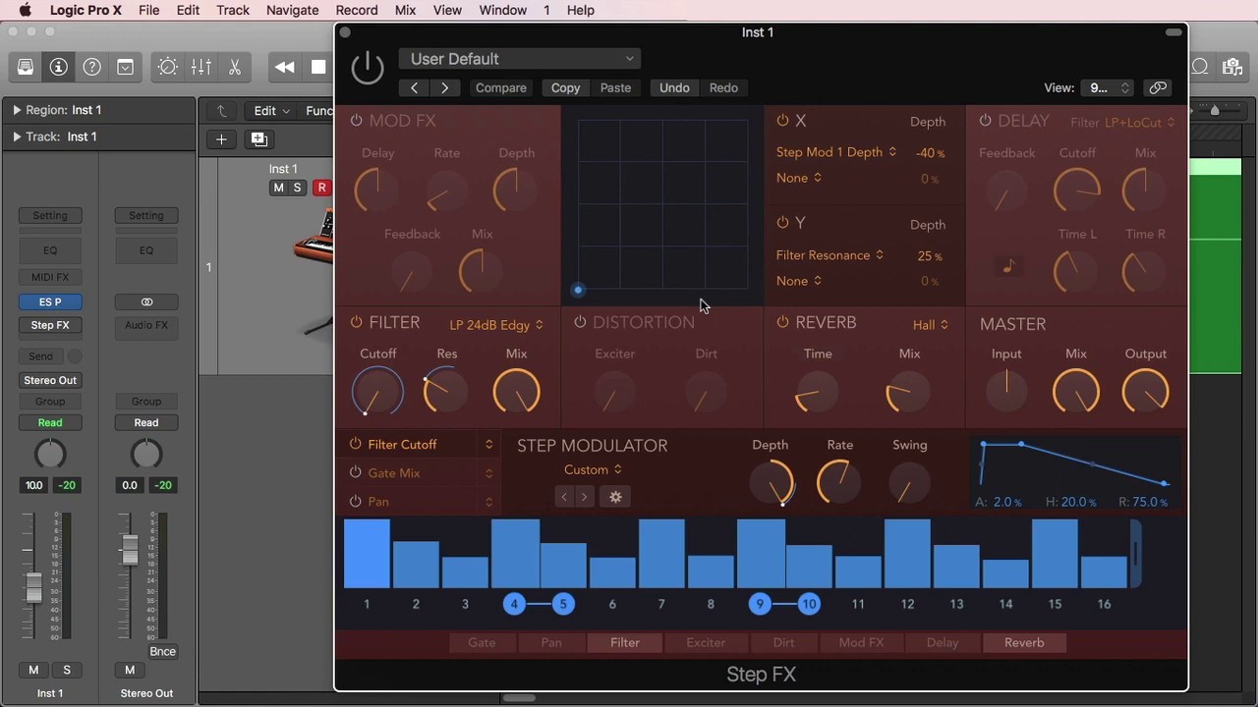
# Read the Res and Master Mix knob values in the Step FX window
pyautogui.moveTo(456, 374)
pyautogui.moveTo(1077, 383)
pyautogui.moveTo(1006, 652)
pyautogui.mouseDown()
pyautogui.moveTo(1063, 643)
pyautogui.moveTo(990, 645)
pyautogui.mouseUp()
pyautogui.moveTo(989, 644); pyautogui.dragTo(990, 638)
# Keep Filter at LP 24dB Edgy and Reverb at Hall, switch Delay on, and view its filter types
pyautogui.click(526, 332)
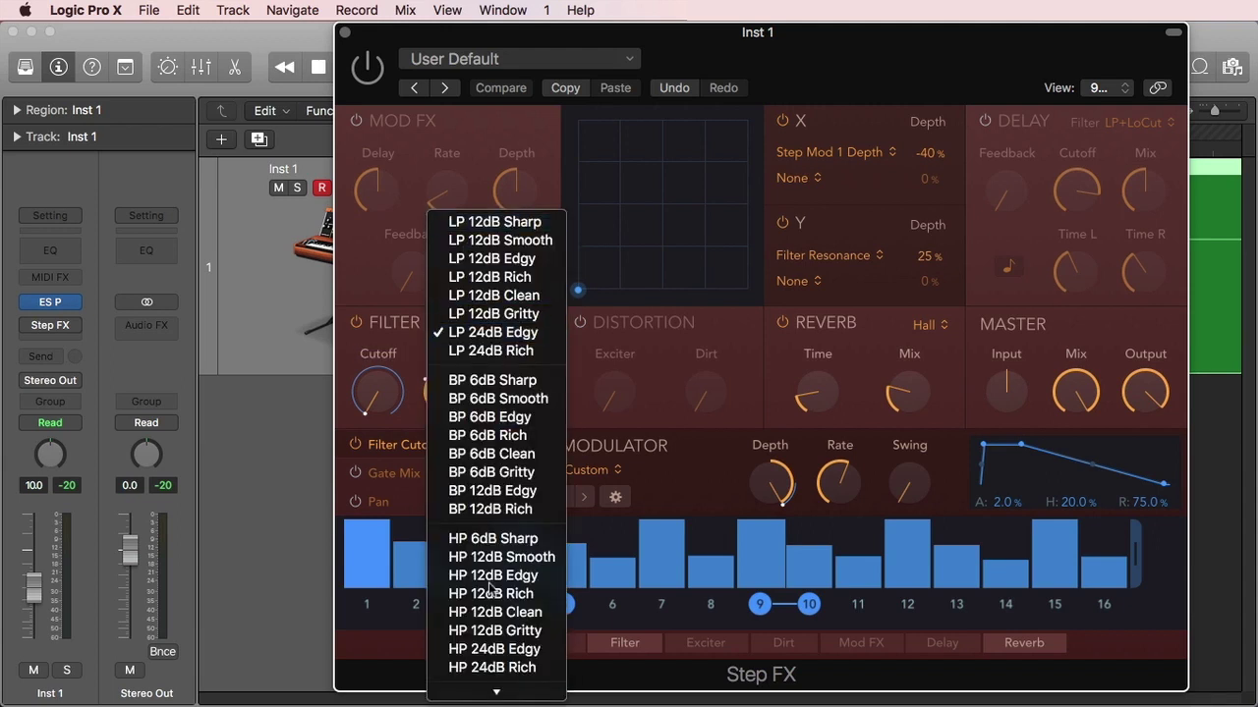
pyautogui.scroll(-5, 489, 588)
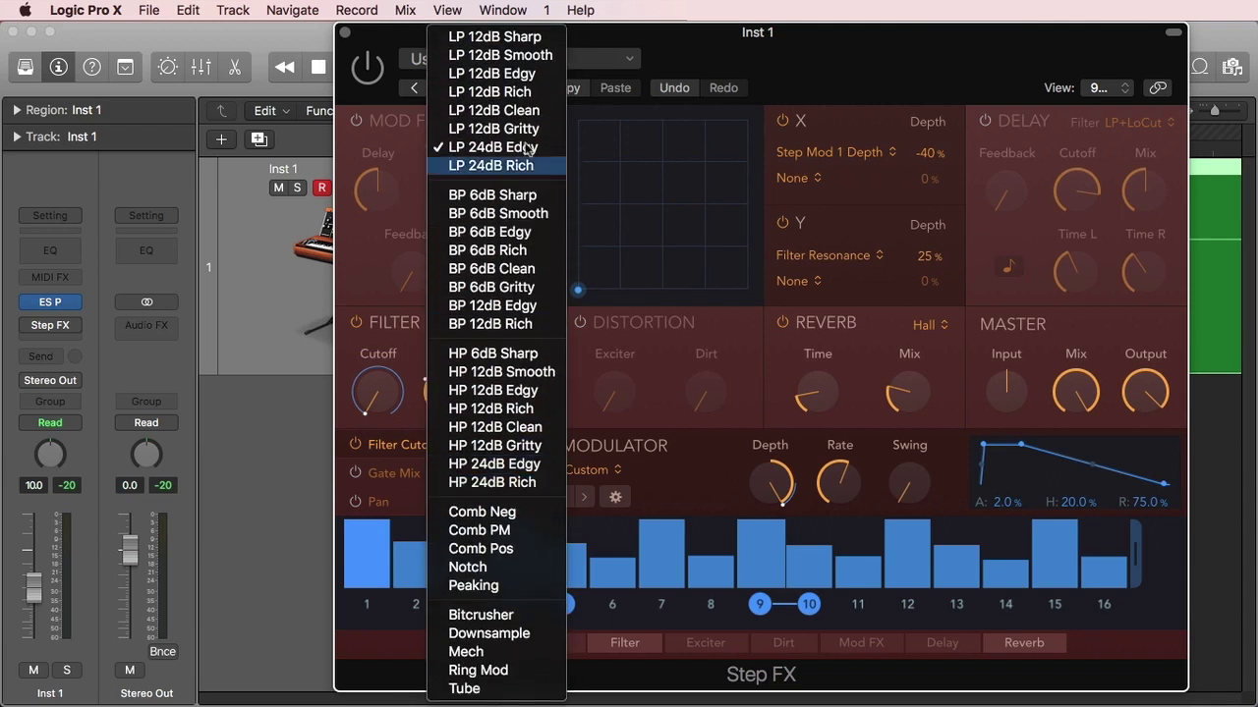
pyautogui.click(712, 328)
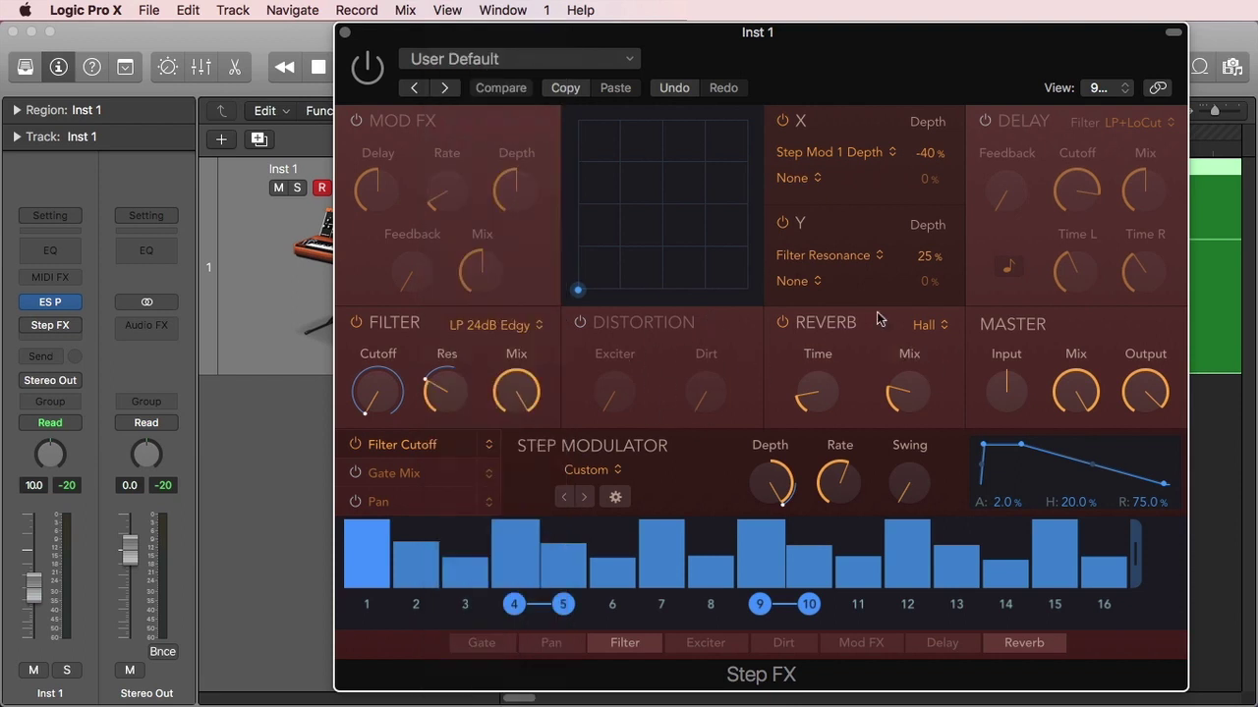
pyautogui.click(928, 327)
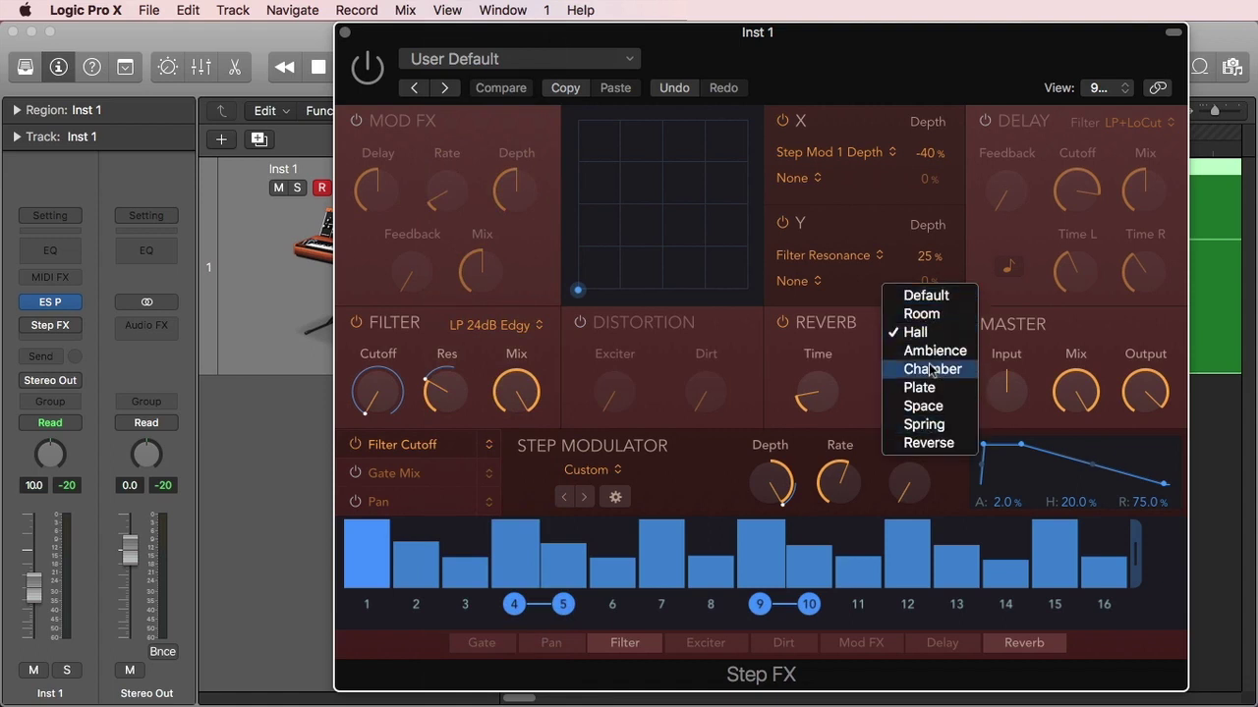
pyautogui.click(1014, 298)
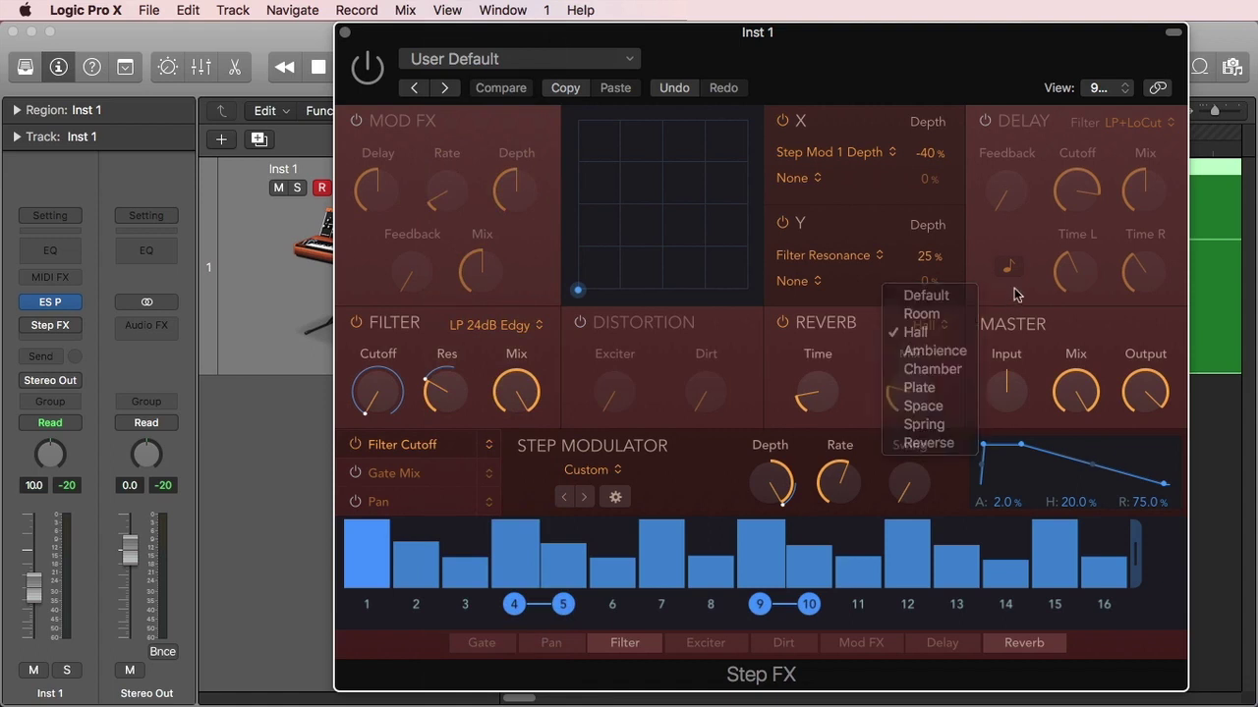
pyautogui.click(985, 121)
pyautogui.click(1148, 124)
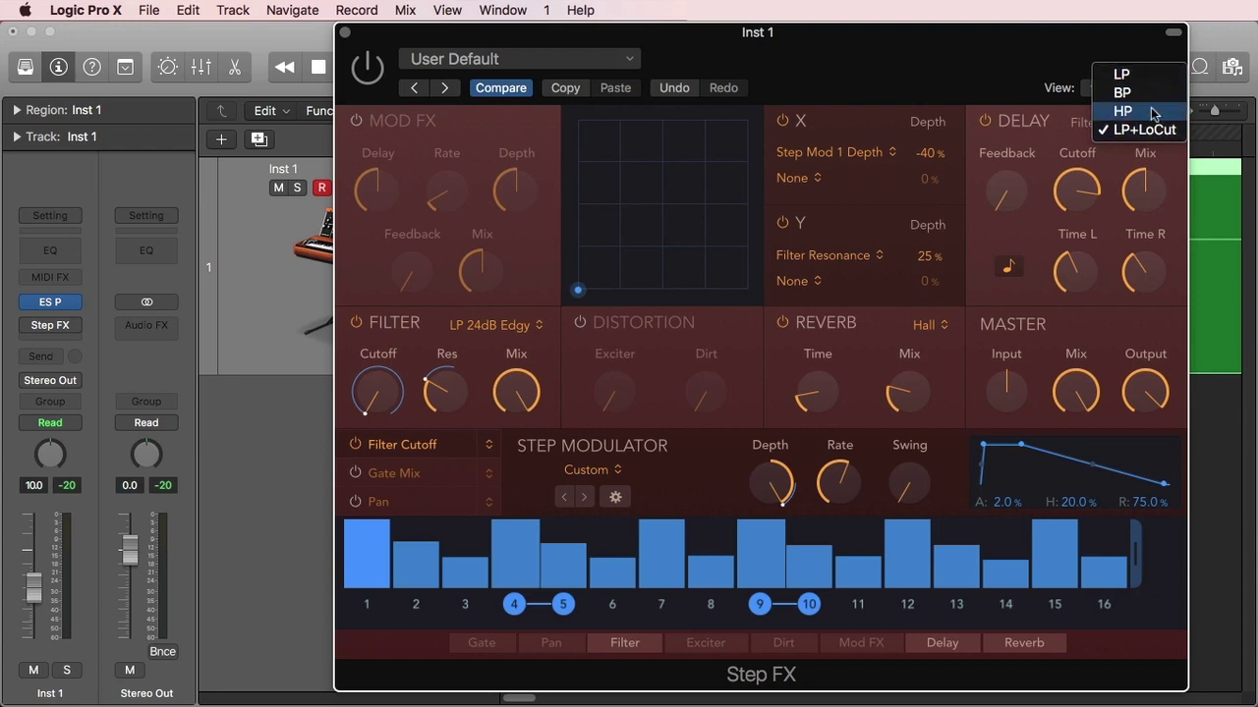
# Bypass the Delay, Reverb and Filter modules, leaving Delay's filter at LP+LoCut
pyautogui.click(992, 126)
pyautogui.click(985, 121)
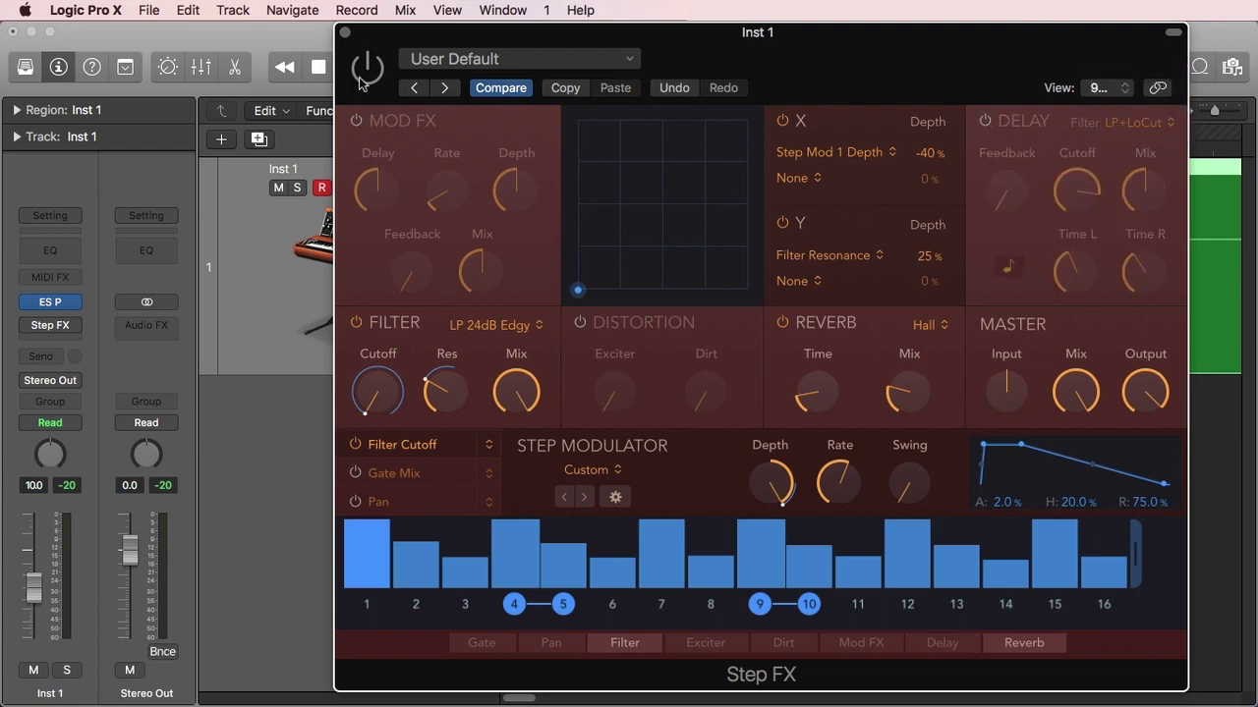
pyautogui.click(782, 323)
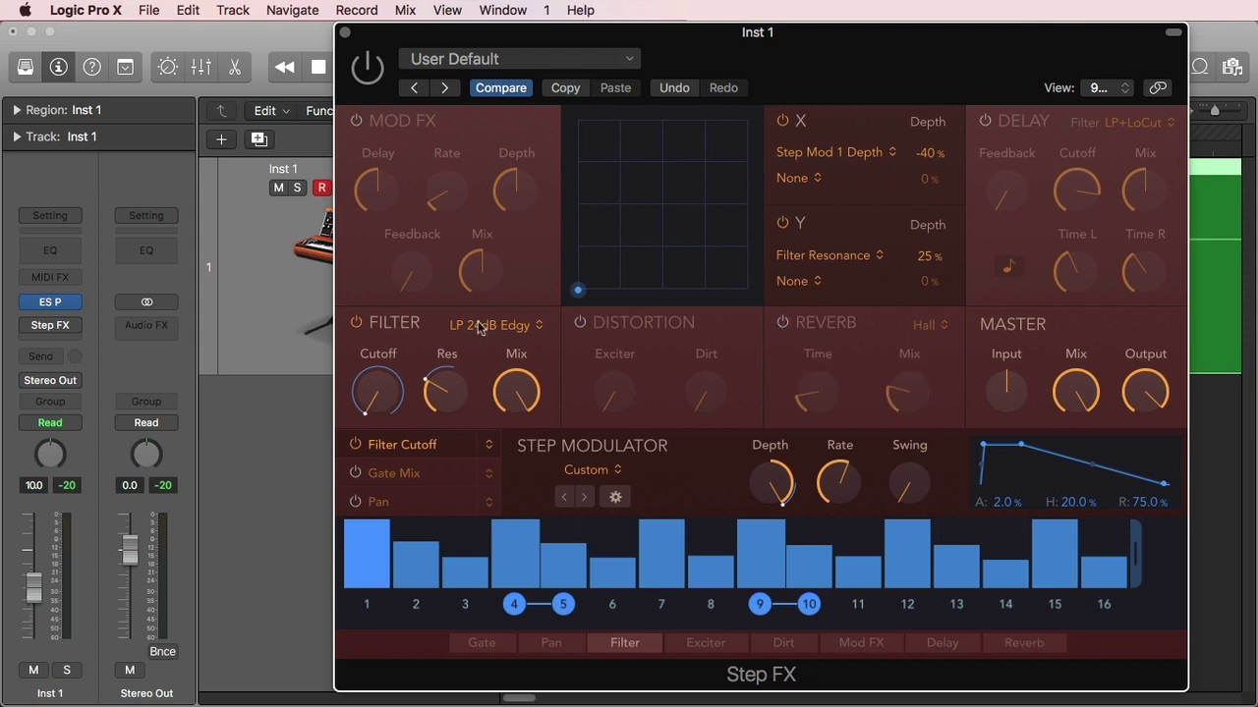
pyautogui.click(356, 322)
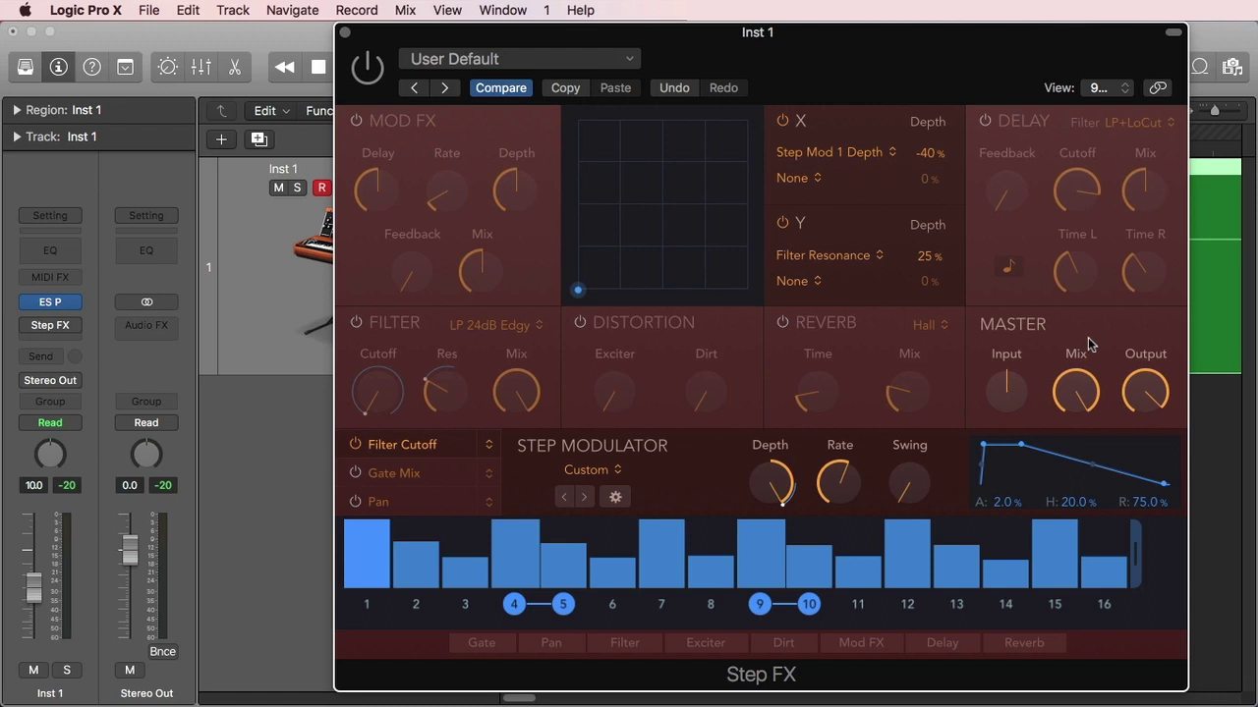
pyautogui.moveTo(1073, 366)
pyautogui.click(861, 157)
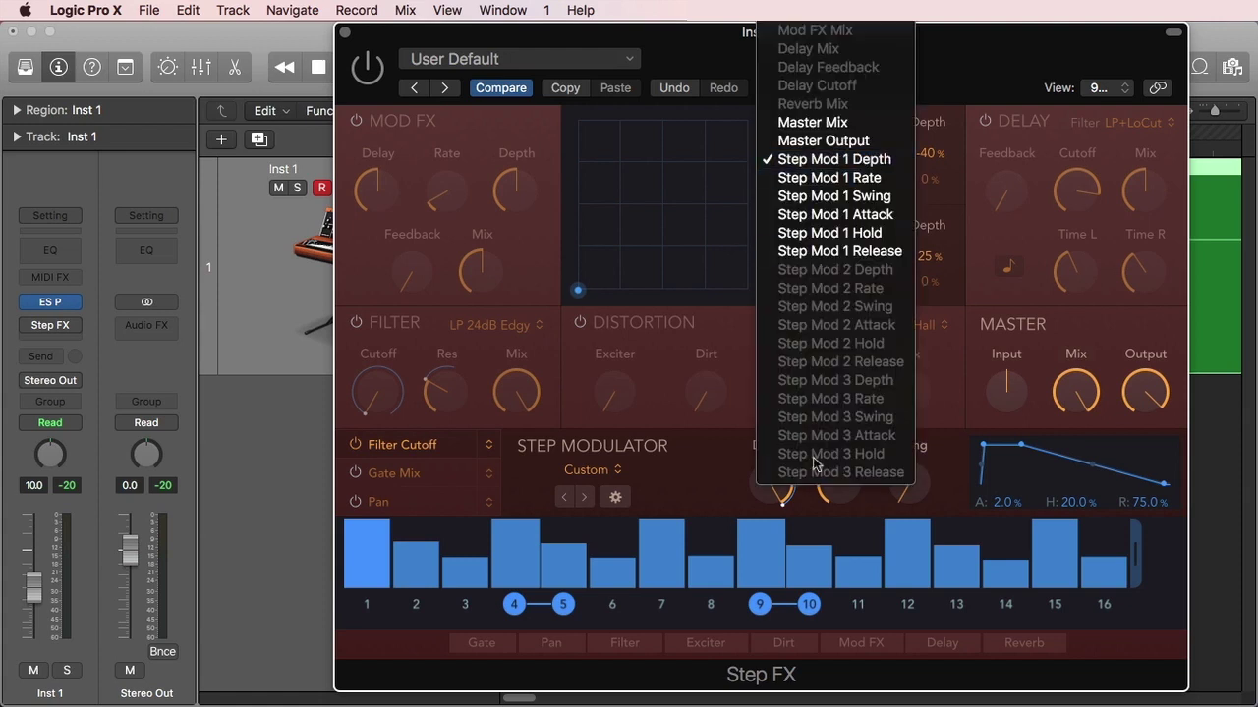
pyautogui.scroll(5, 827, 79)
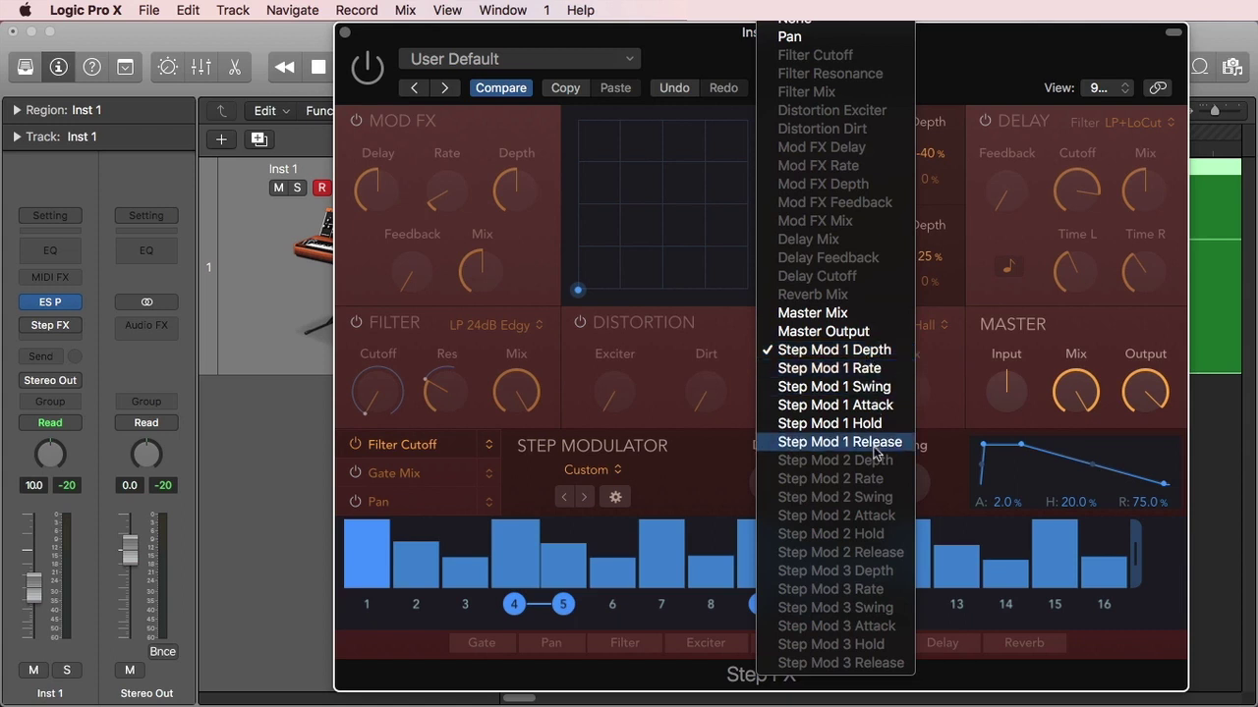
pyautogui.click(951, 348)
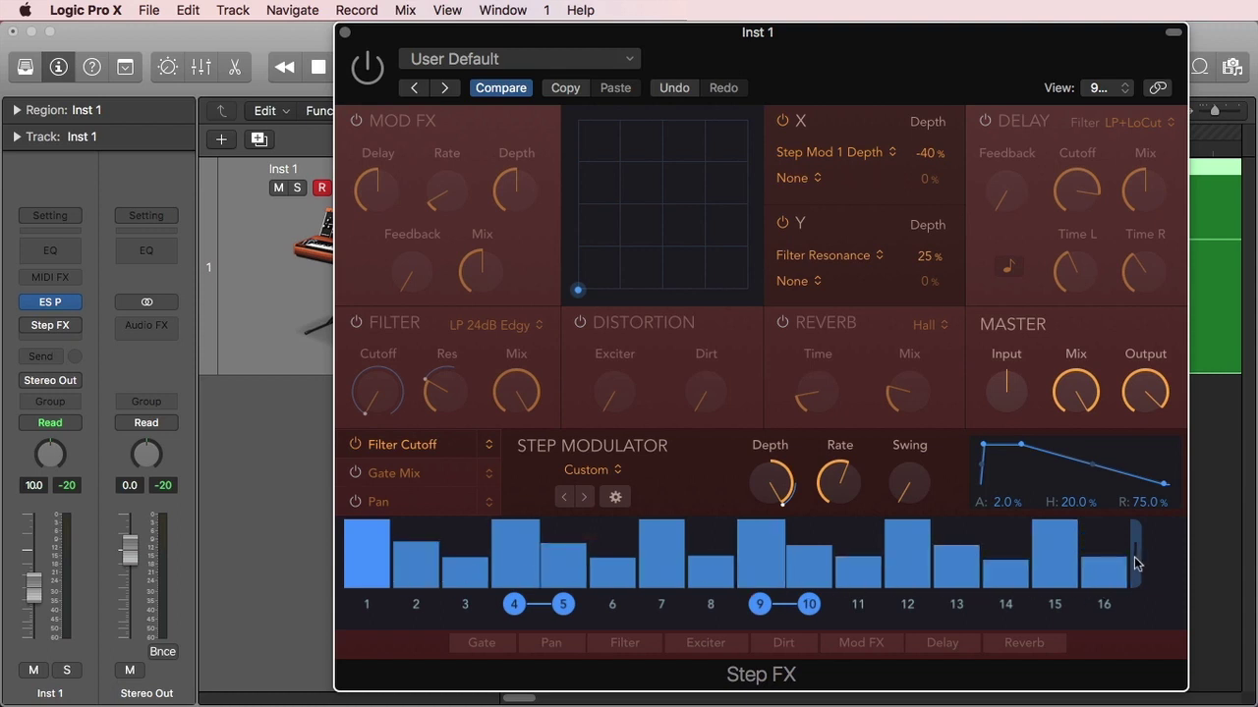
# Shorten the Filter Cutoff pattern to 10 steps and compare it with the Gate Mix and Pan rows
pyautogui.moveTo(1136, 563); pyautogui.dragTo(845, 580)
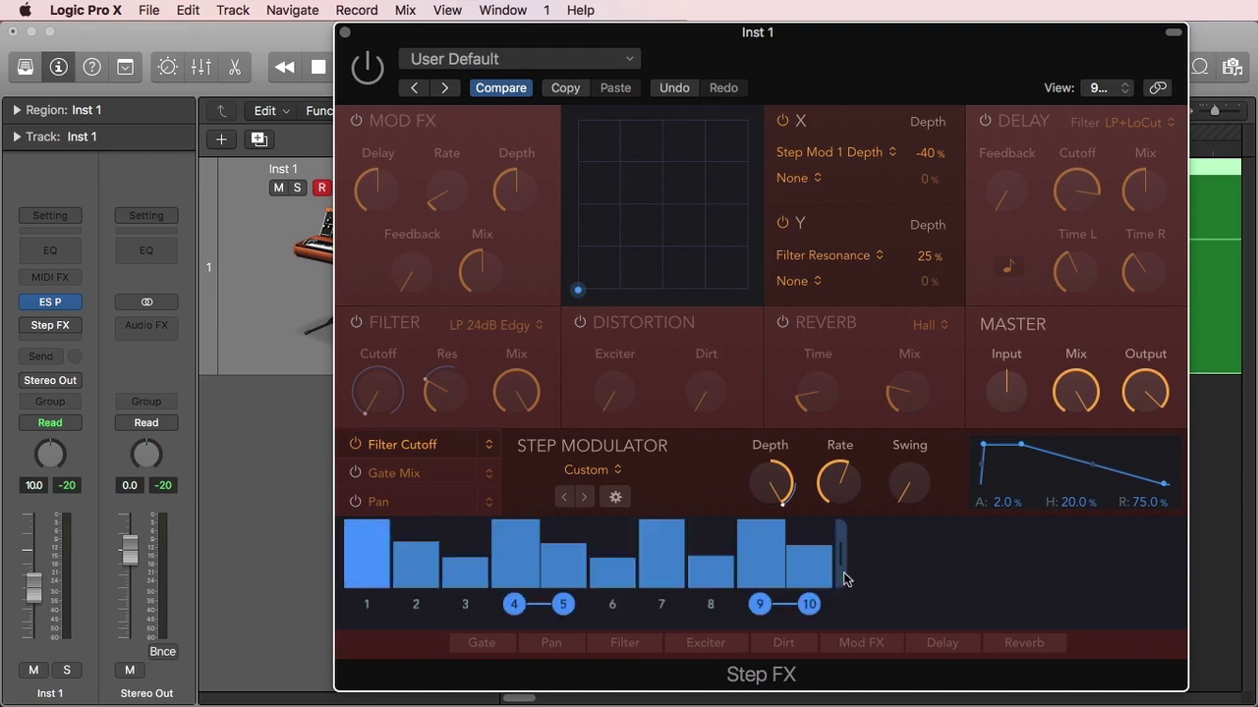
pyautogui.click(437, 474)
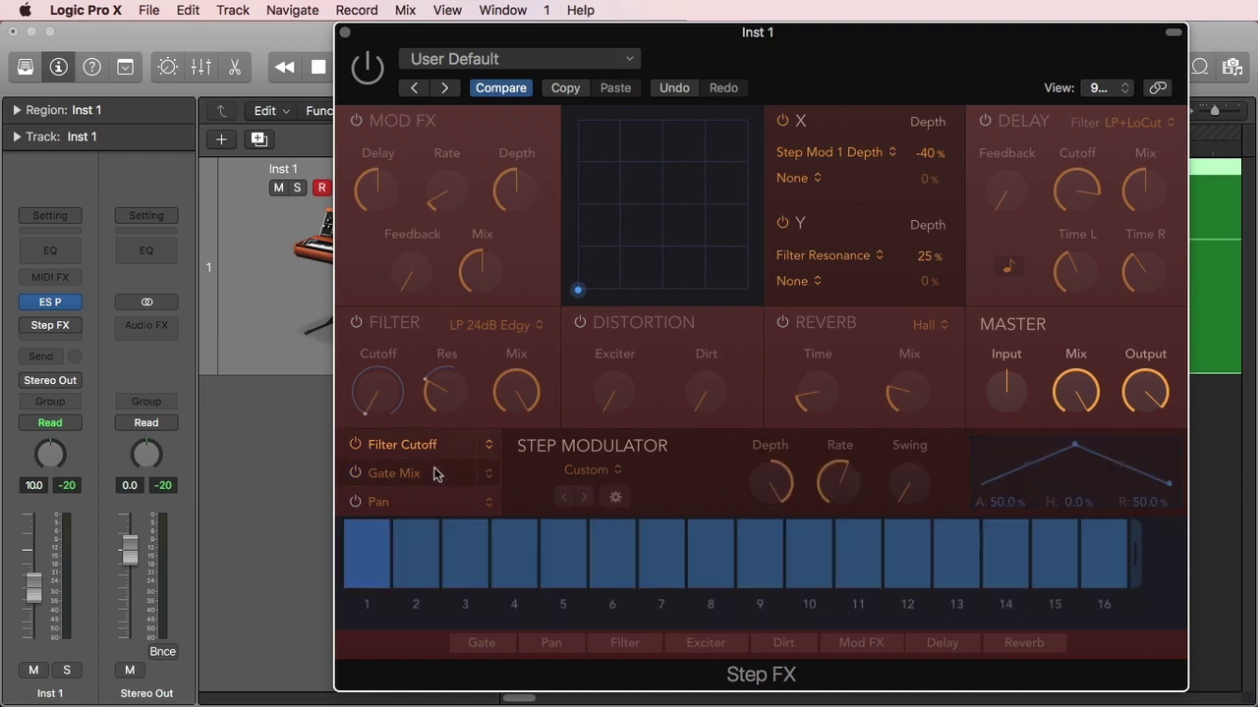
pyautogui.click(440, 501)
pyautogui.click(436, 472)
pyautogui.click(442, 455)
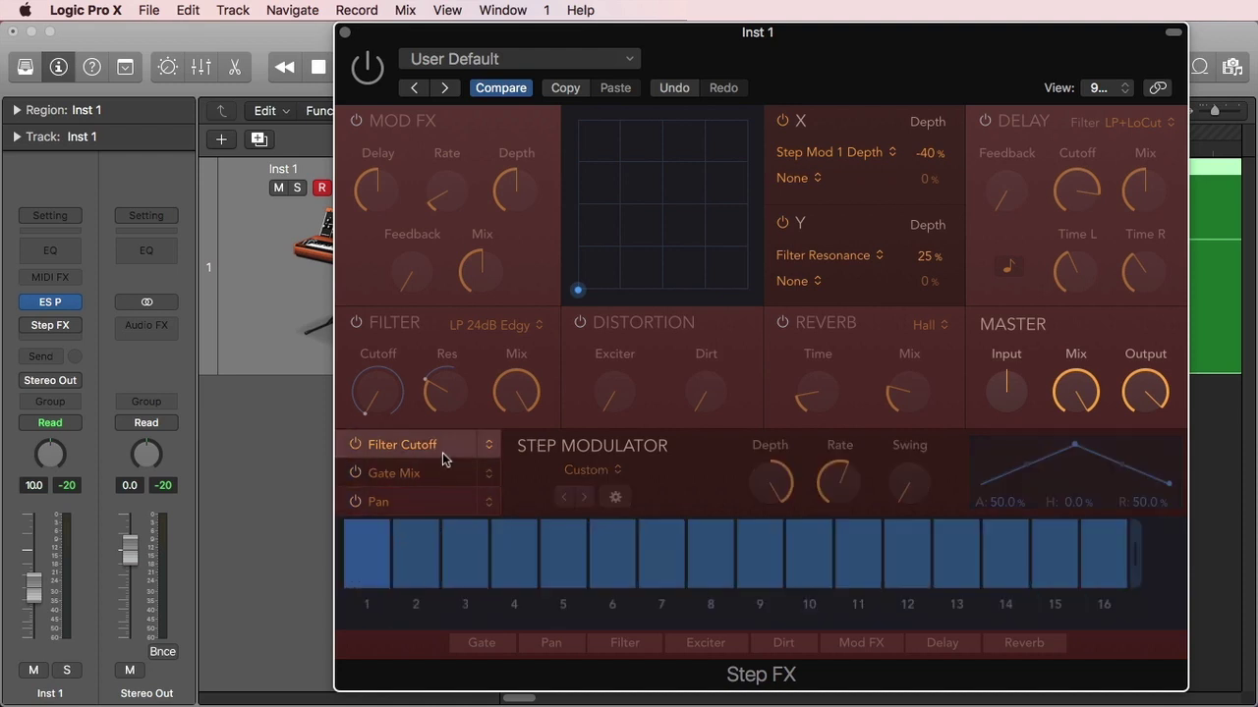
pyautogui.click(442, 501)
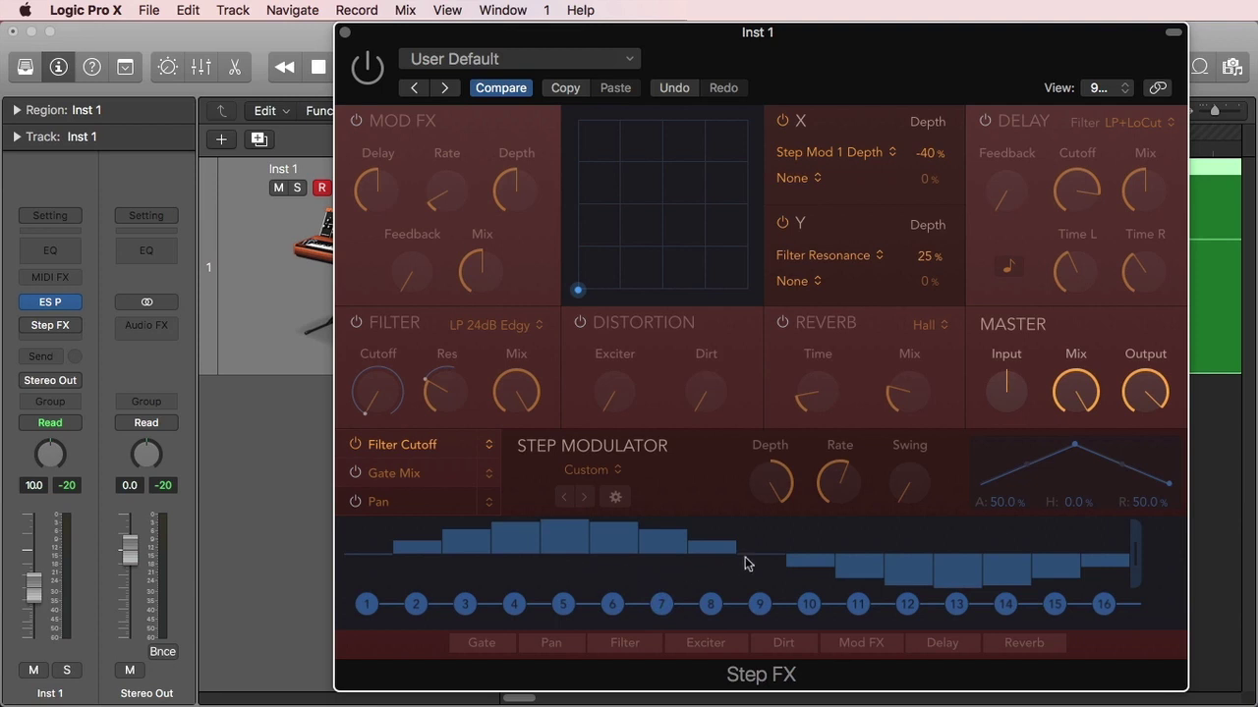
pyautogui.click(467, 476)
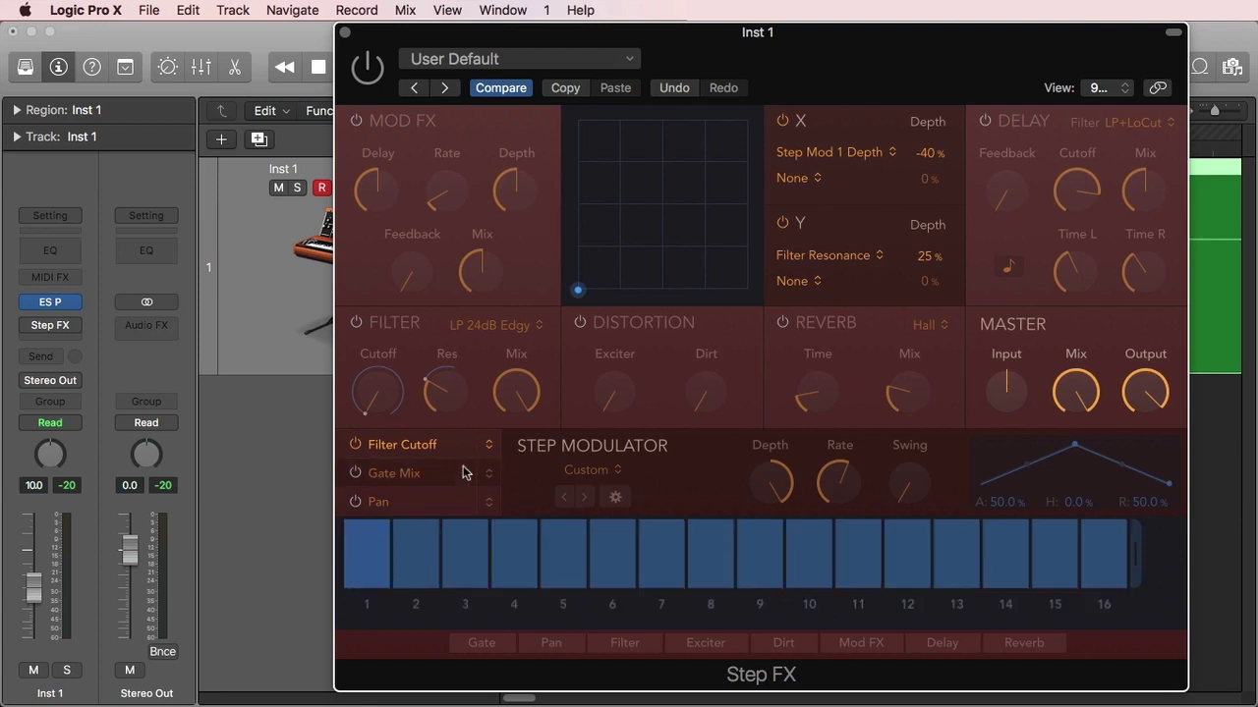
pyautogui.click(466, 448)
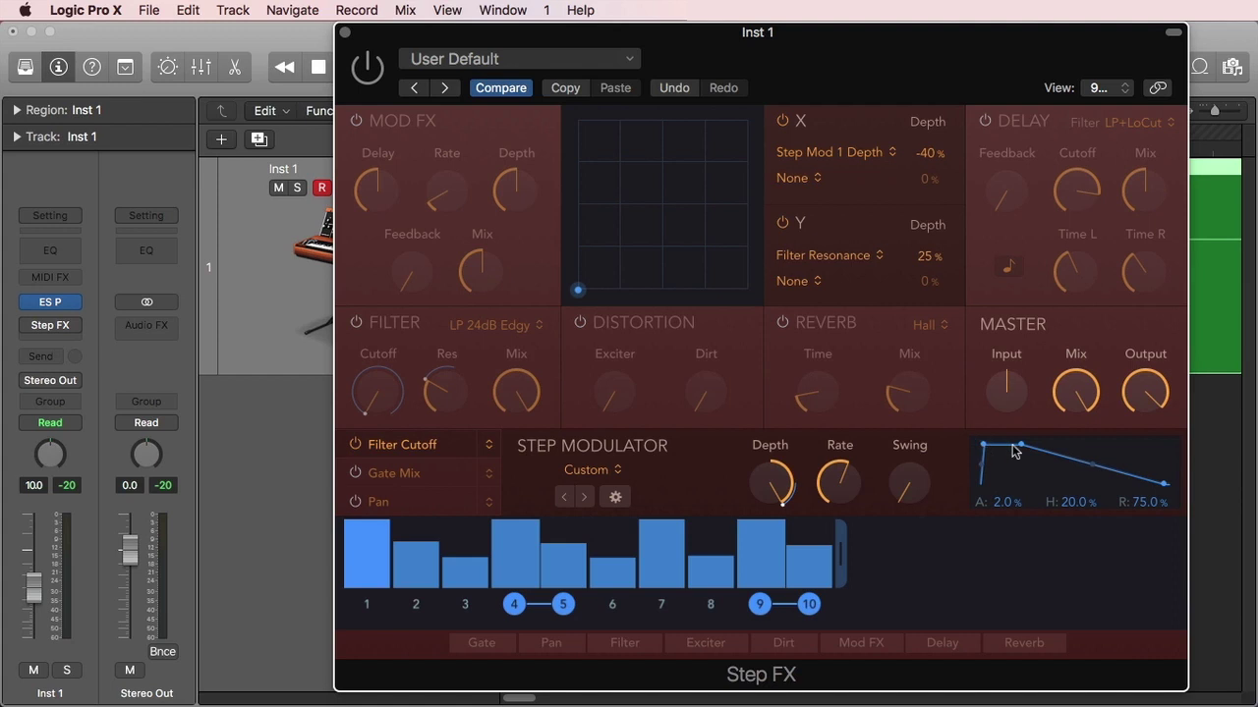
# Set the Filter Cutoff envelope to Attack 25.4%, Hold 50.7%, Release 23.9%
pyautogui.moveTo(1022, 447); pyautogui.dragTo(1103, 449)
pyautogui.moveTo(985, 444); pyautogui.dragTo(1030, 454)
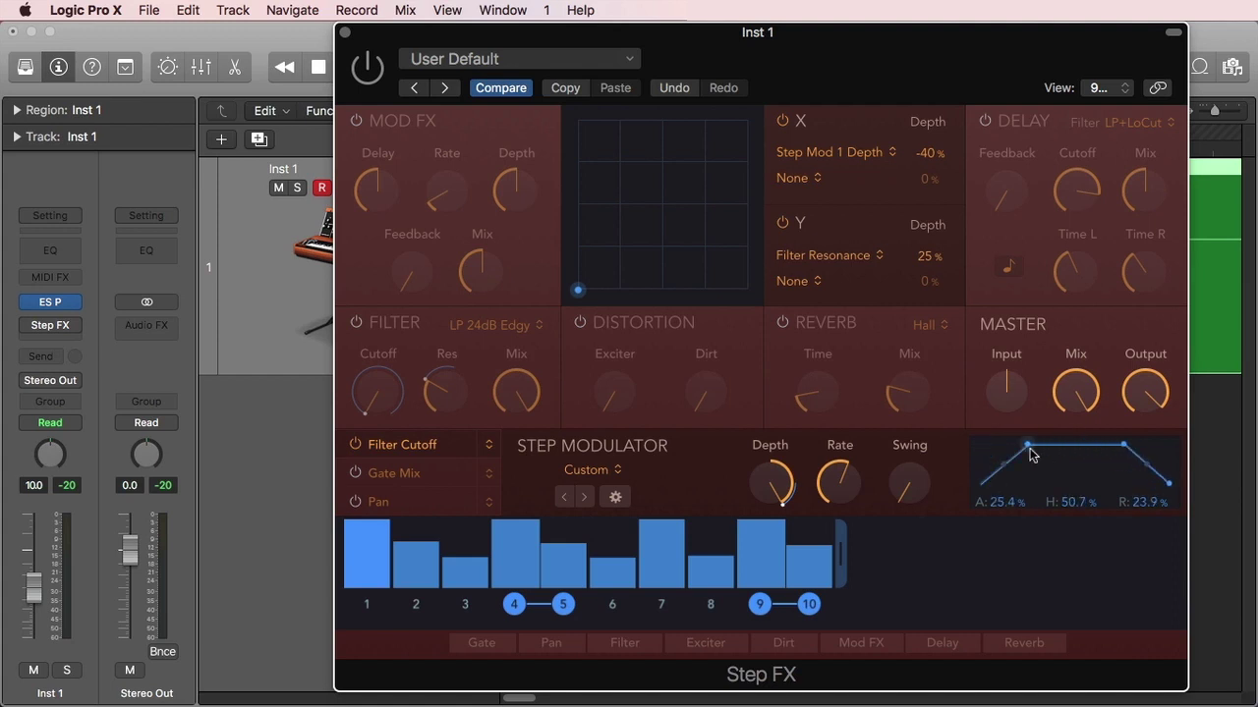
pyautogui.doubleClick(1008, 502)
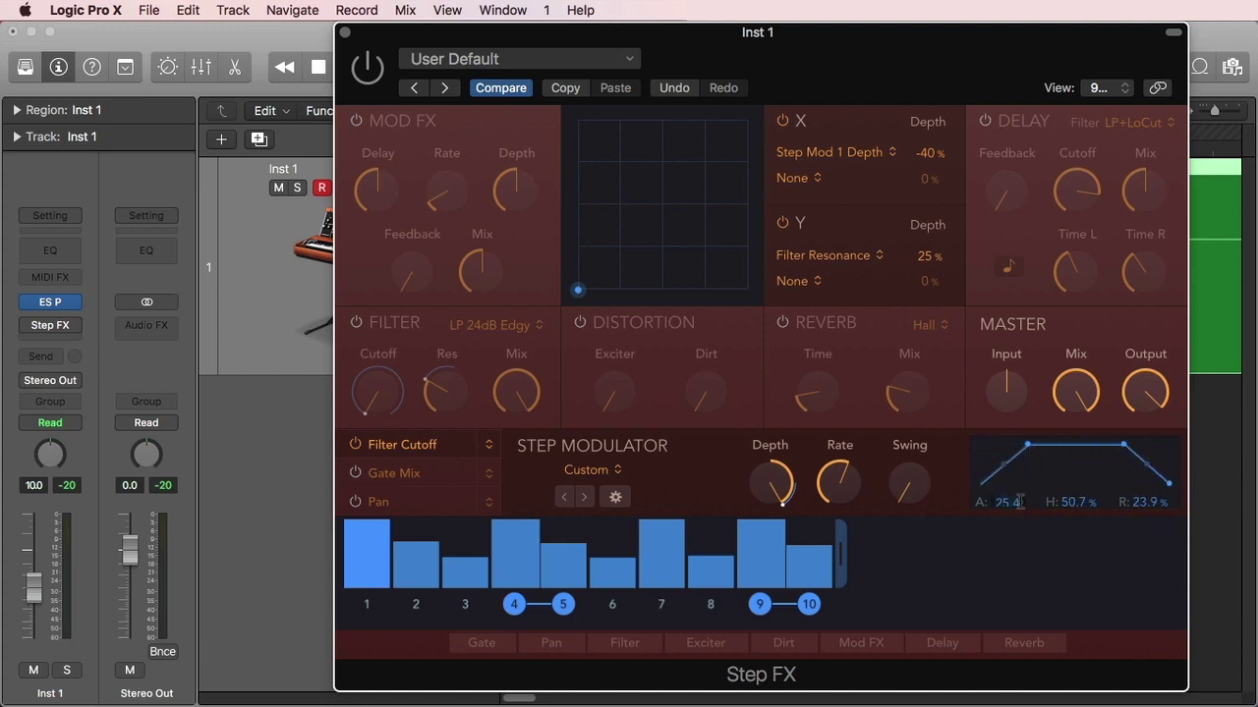
pyautogui.doubleClick(1094, 502)
# Cycle through the Gate Mix and Pan rows, ending back on Filter Cutoff
pyautogui.click(445, 473)
pyautogui.click(449, 503)
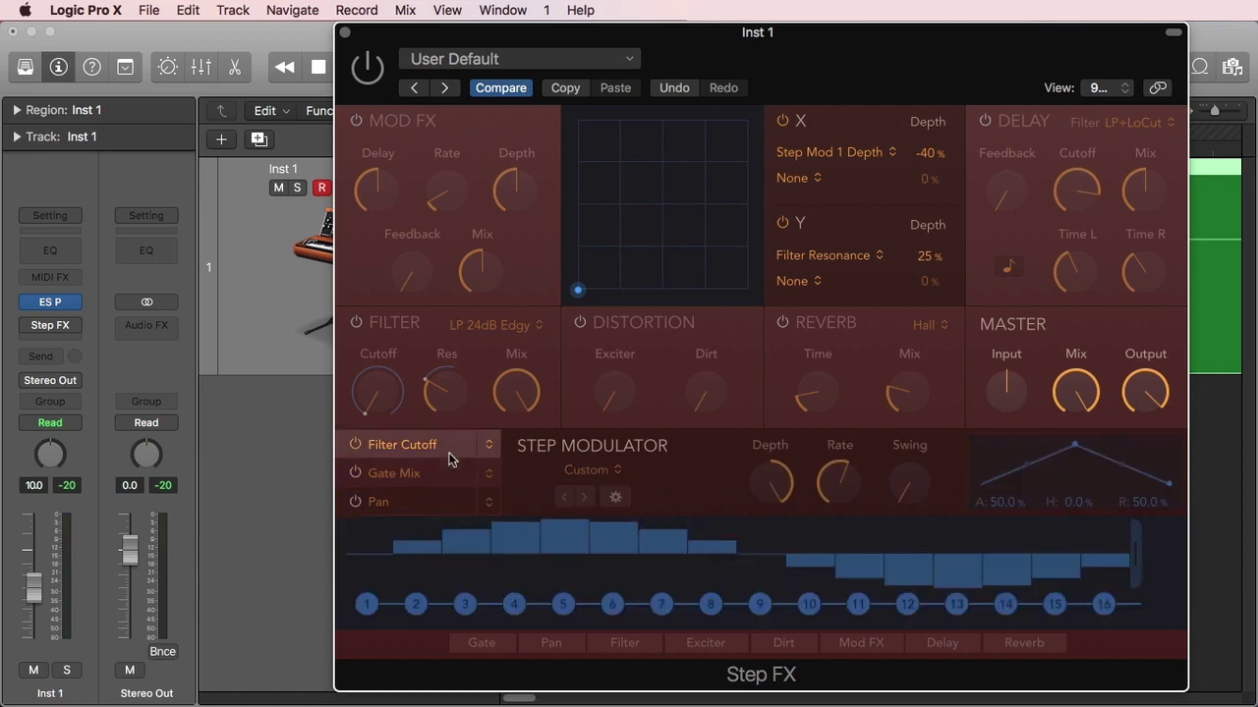
pyautogui.click(449, 447)
pyautogui.click(447, 475)
pyautogui.click(449, 502)
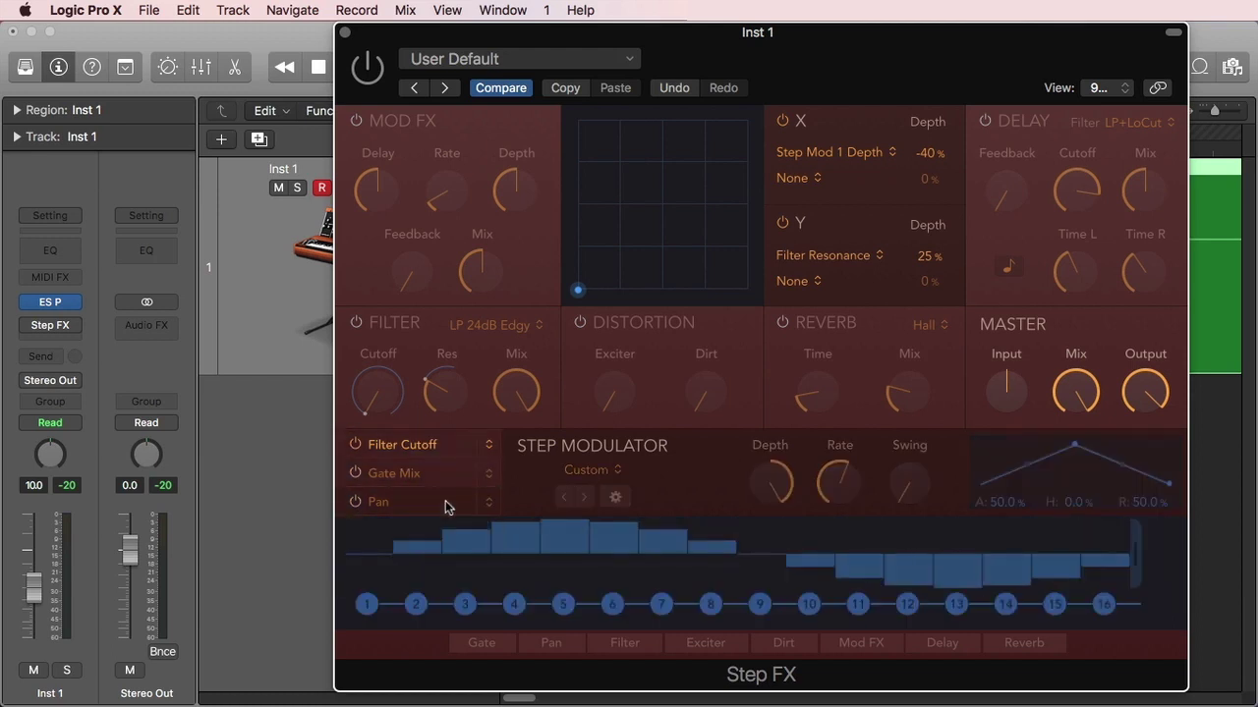
pyautogui.click(449, 450)
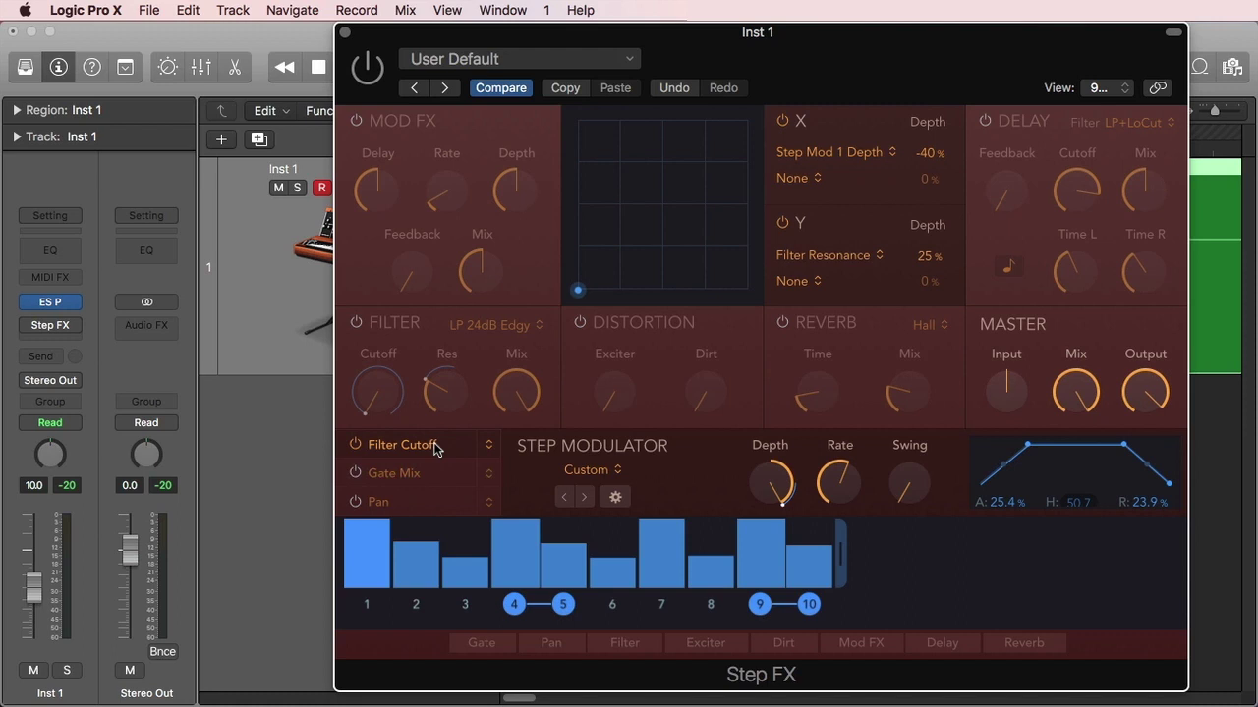
pyautogui.click(491, 450)
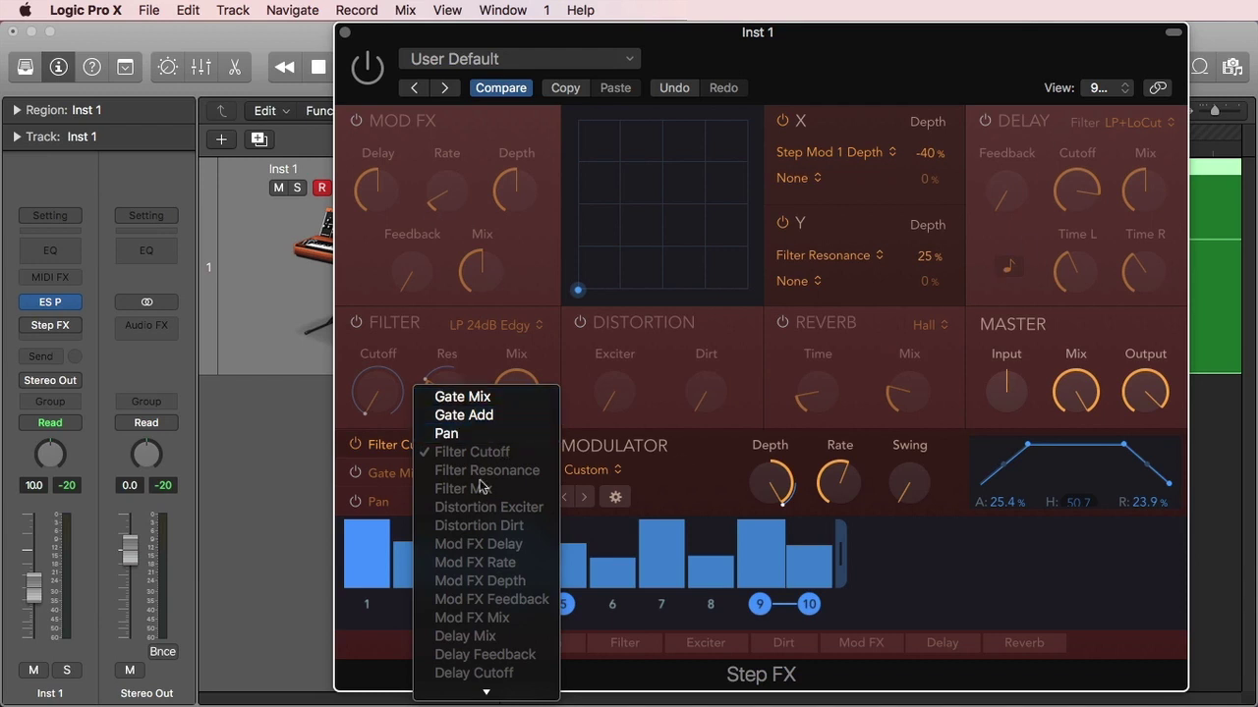
pyautogui.scroll(-2, 486, 466)
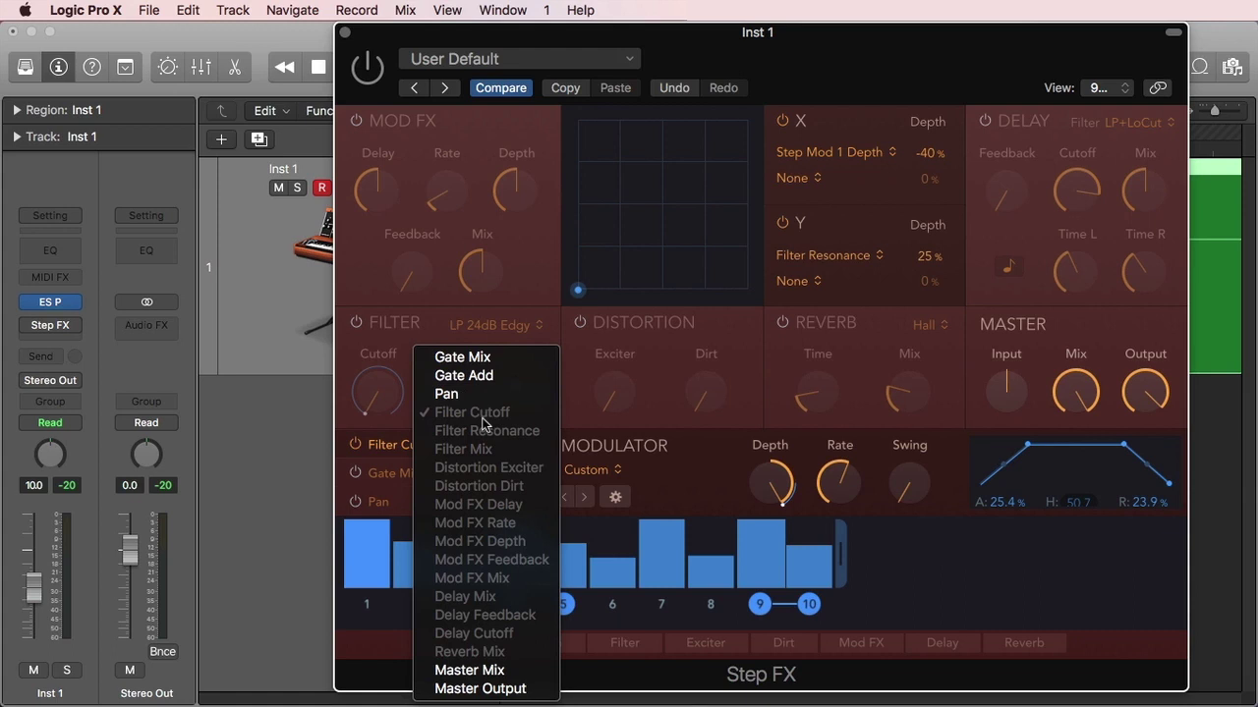
pyautogui.click(578, 363)
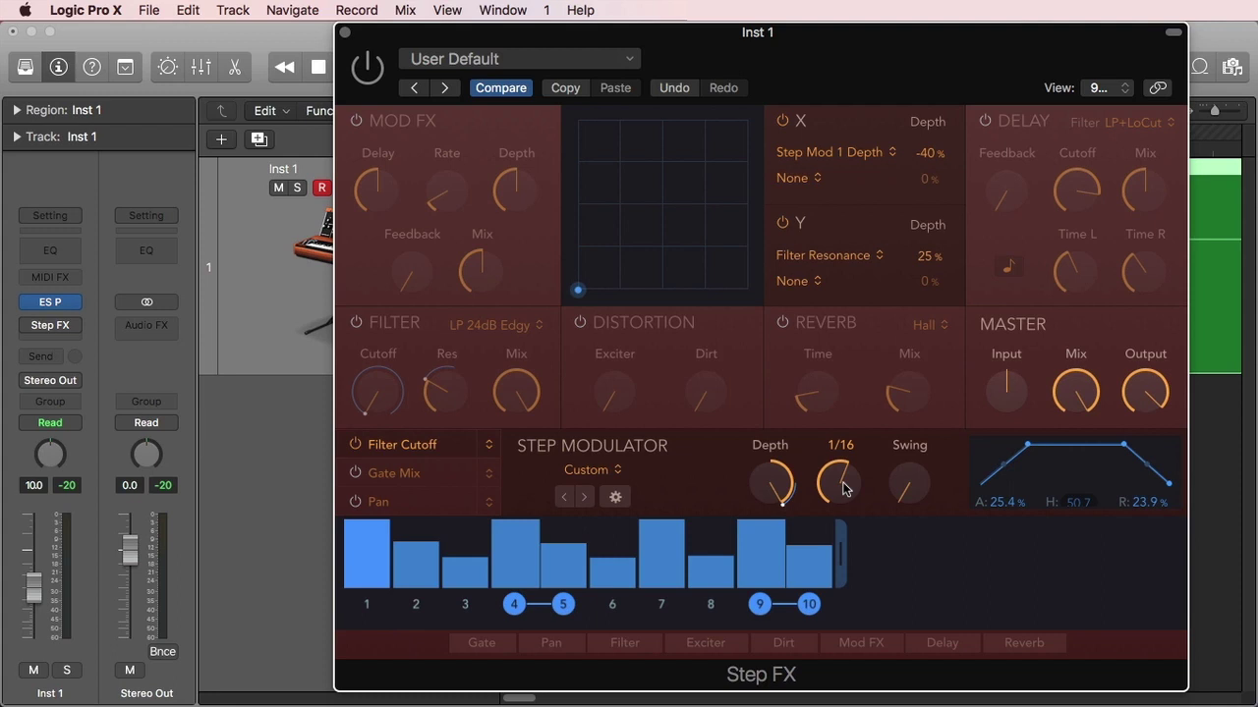
# Adjust step 1's width and lower its level
pyautogui.moveTo(913, 491)
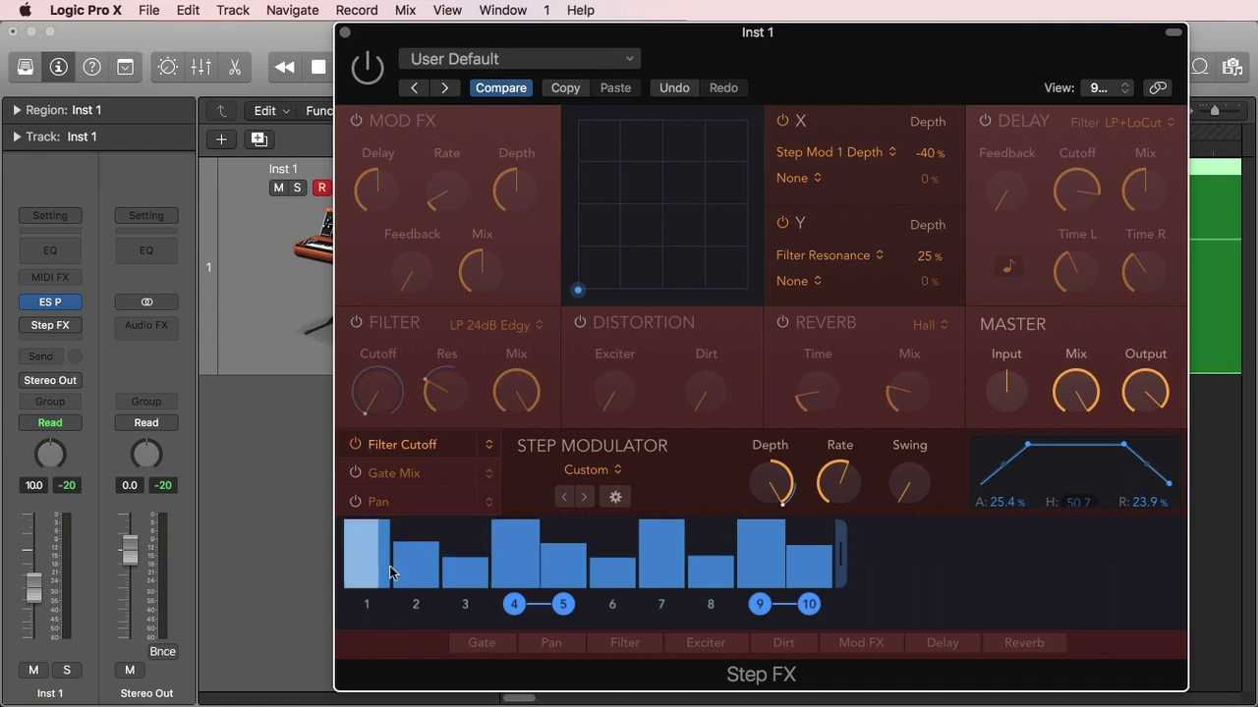
pyautogui.moveTo(390, 575); pyautogui.dragTo(329, 560)
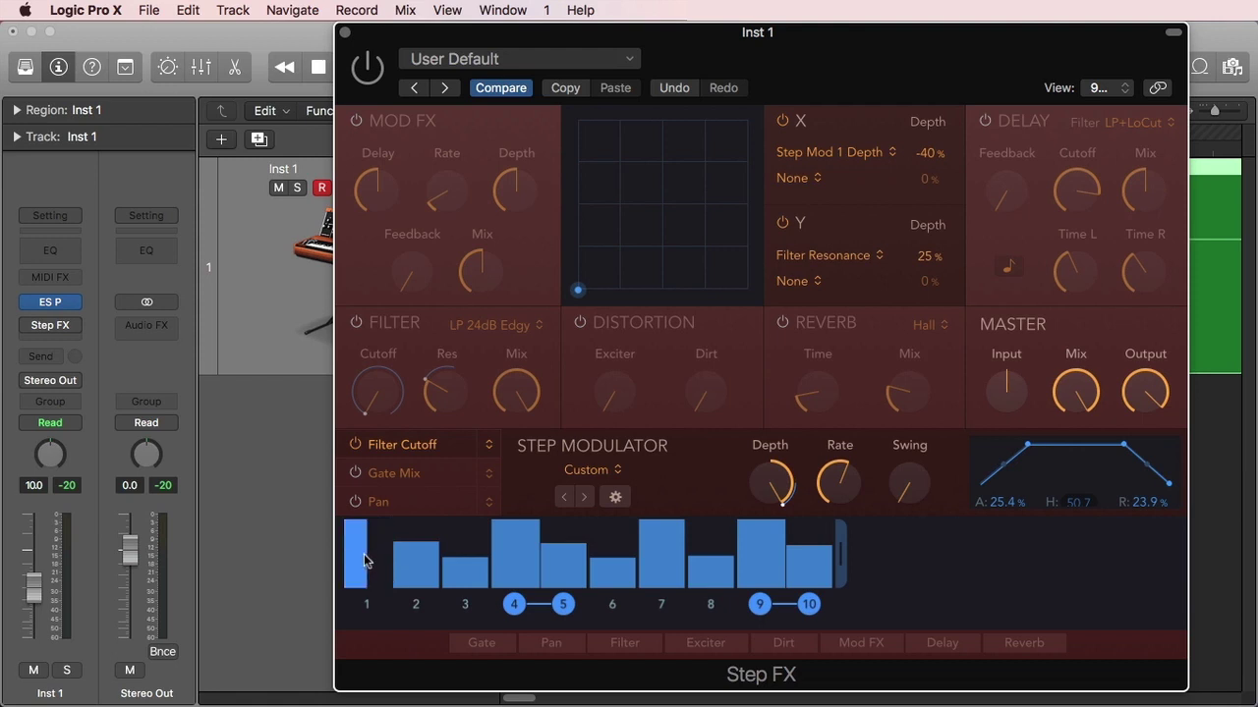
pyautogui.moveTo(364, 560); pyautogui.dragTo(357, 560)
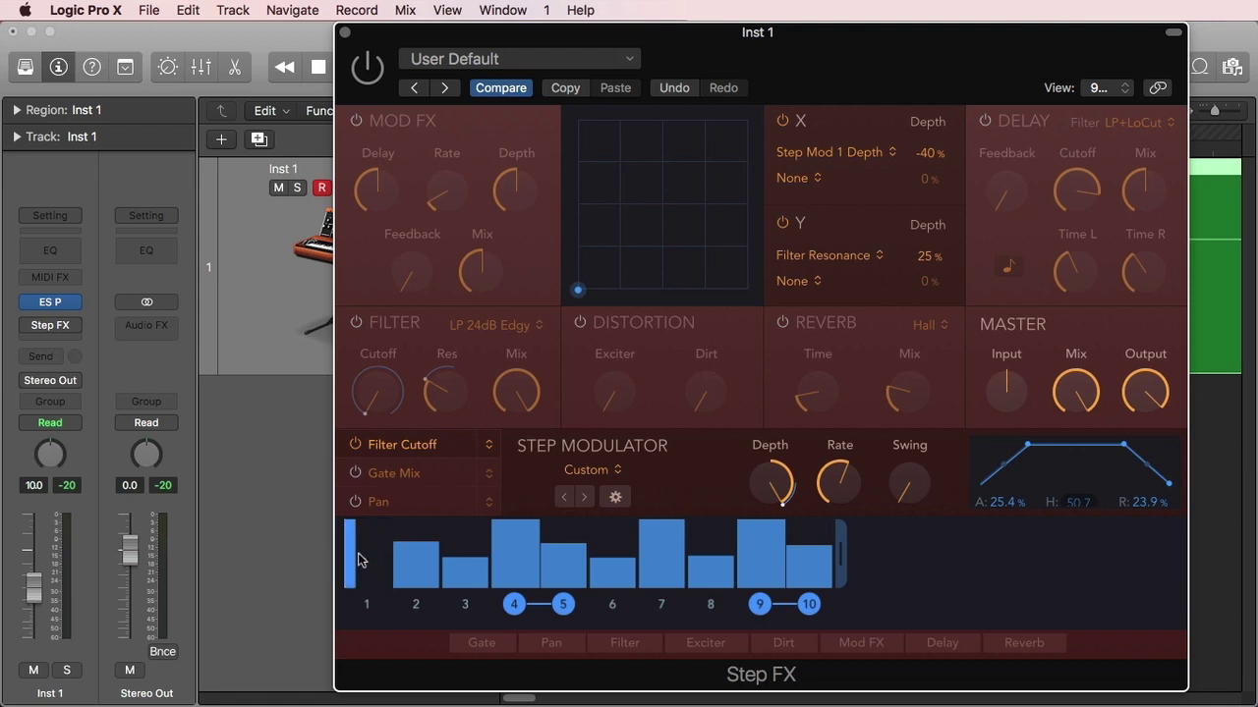
pyautogui.moveTo(771, 491)
pyautogui.moveTo(356, 548); pyautogui.dragTo(389, 552)
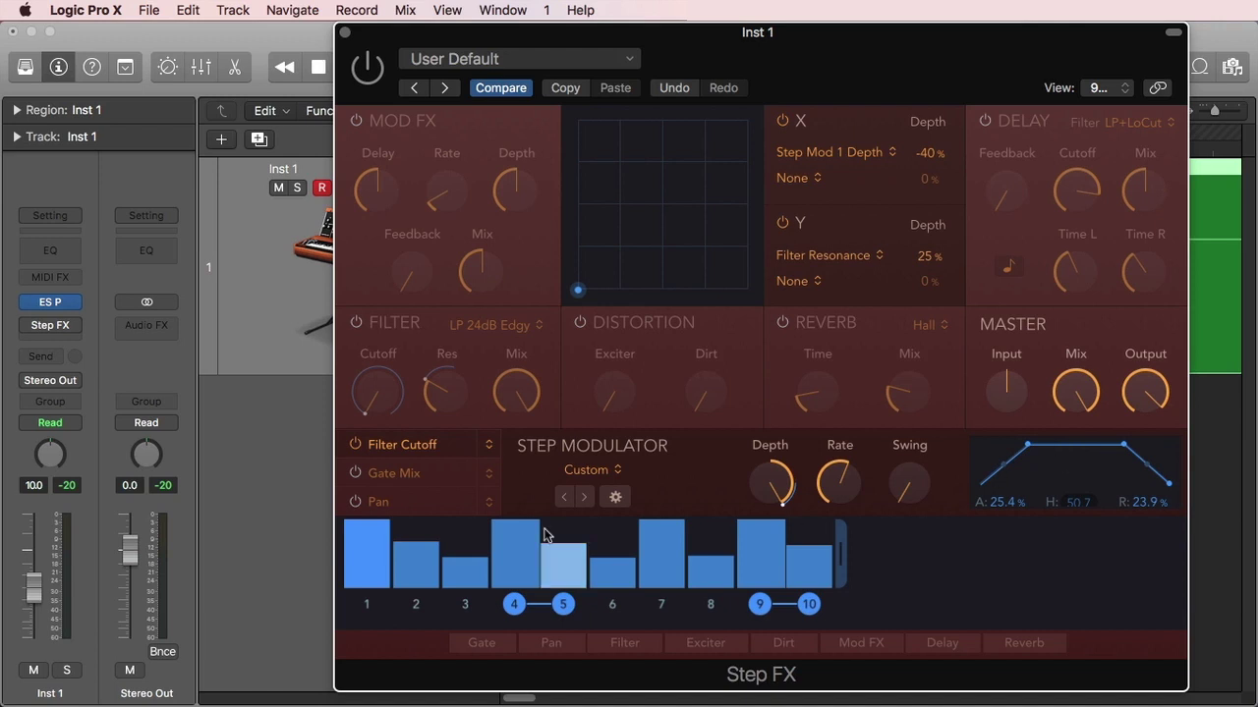
pyautogui.moveTo(361, 553)
pyautogui.mouseDown()
pyautogui.moveTo(366, 591)
pyautogui.moveTo(375, 550)
pyautogui.moveTo(366, 595)
pyautogui.moveTo(374, 548)
pyautogui.mouseUp()
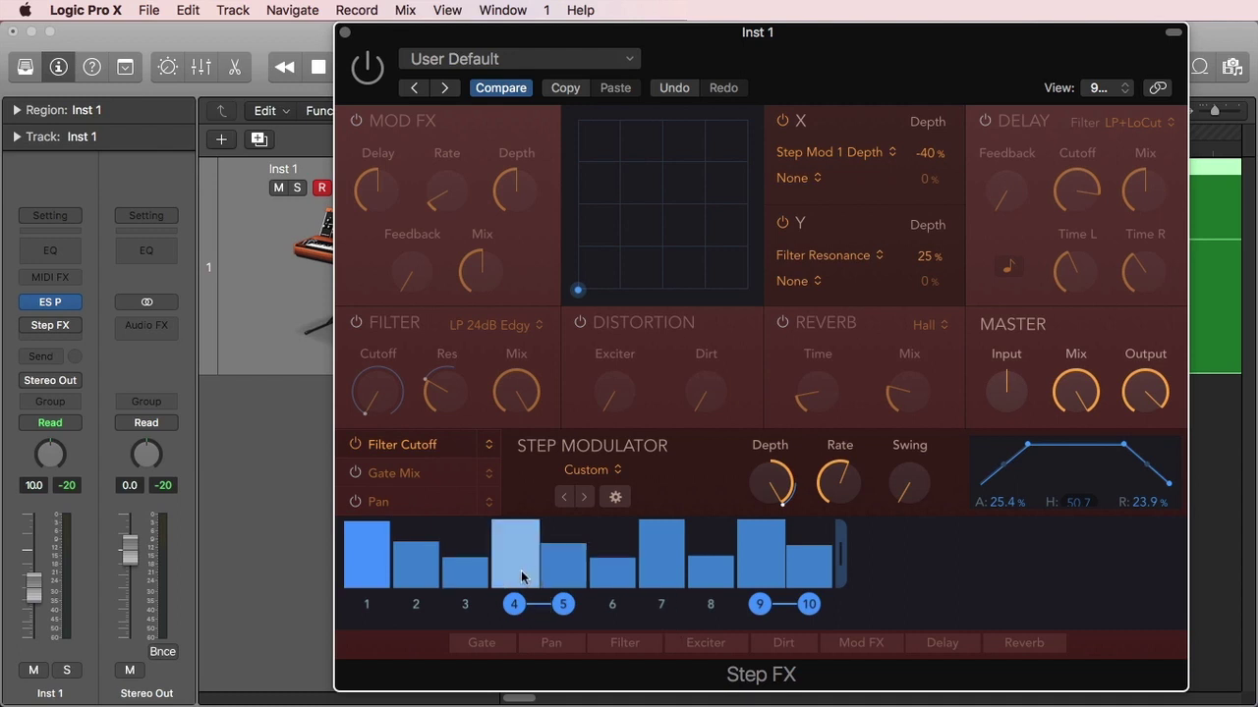
# Reshape steps 4–7, unlink steps 4–5 and 6–7, and close the Step FX window
pyautogui.moveTo(526, 550)
pyautogui.mouseDown()
pyautogui.moveTo(546, 577)
pyautogui.moveTo(563, 575)
pyautogui.moveTo(515, 531)
pyautogui.mouseUp()
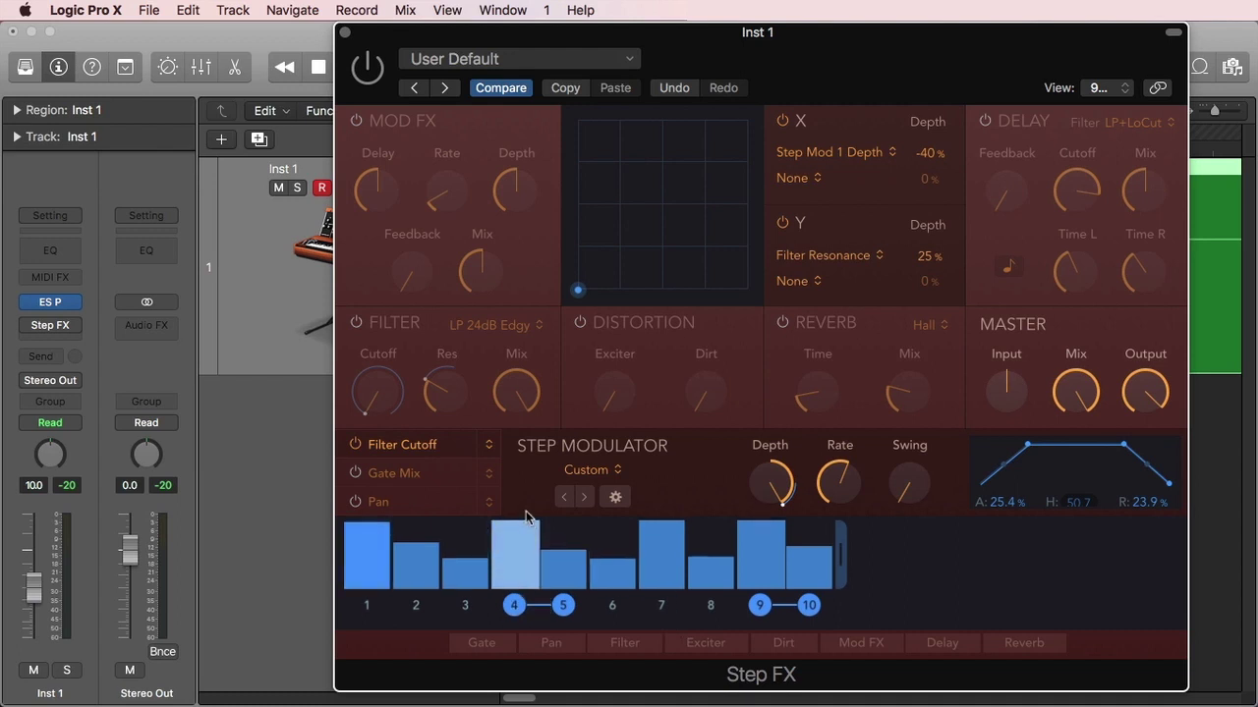
pyautogui.click(585, 564)
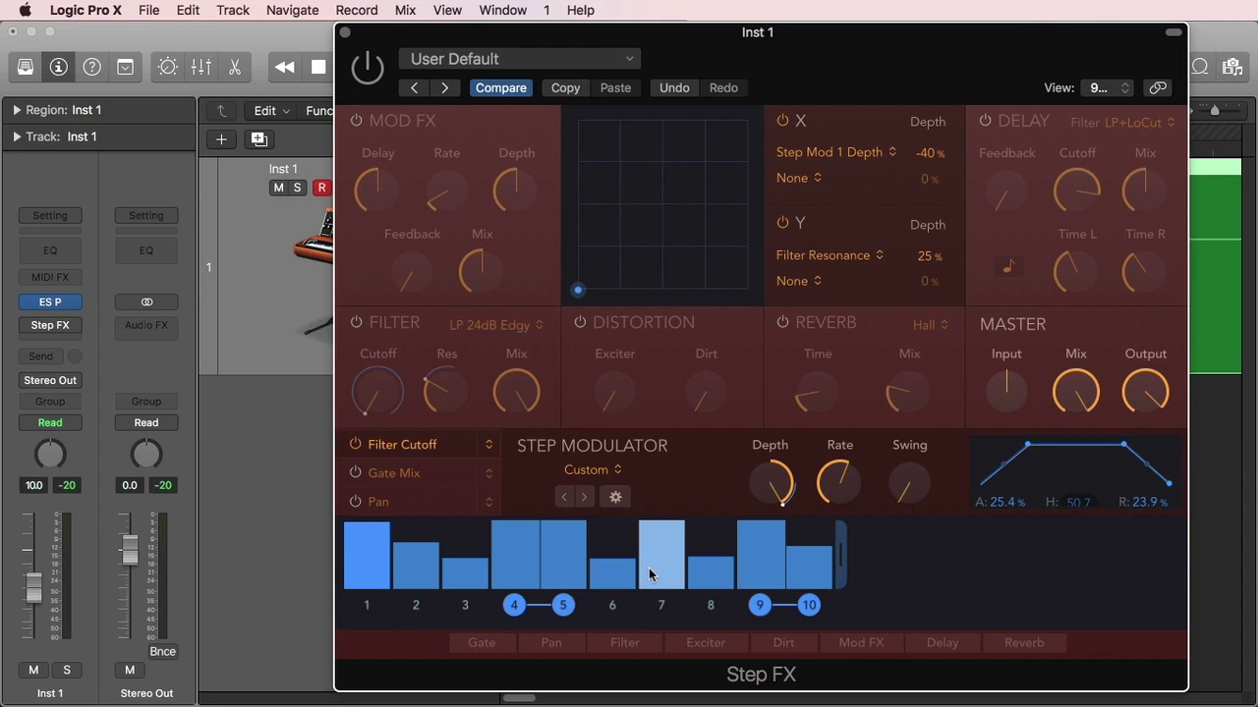
pyautogui.moveTo(644, 580); pyautogui.dragTo(696, 577)
pyautogui.click(636, 617)
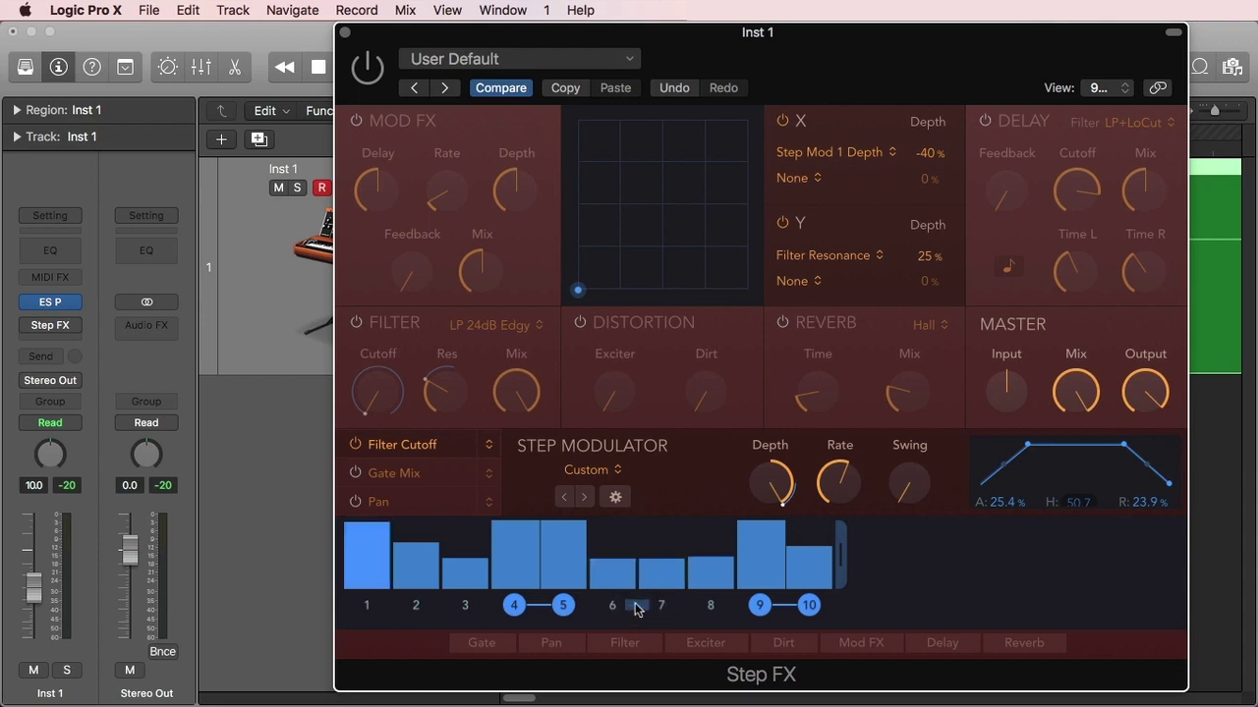
pyautogui.click(541, 609)
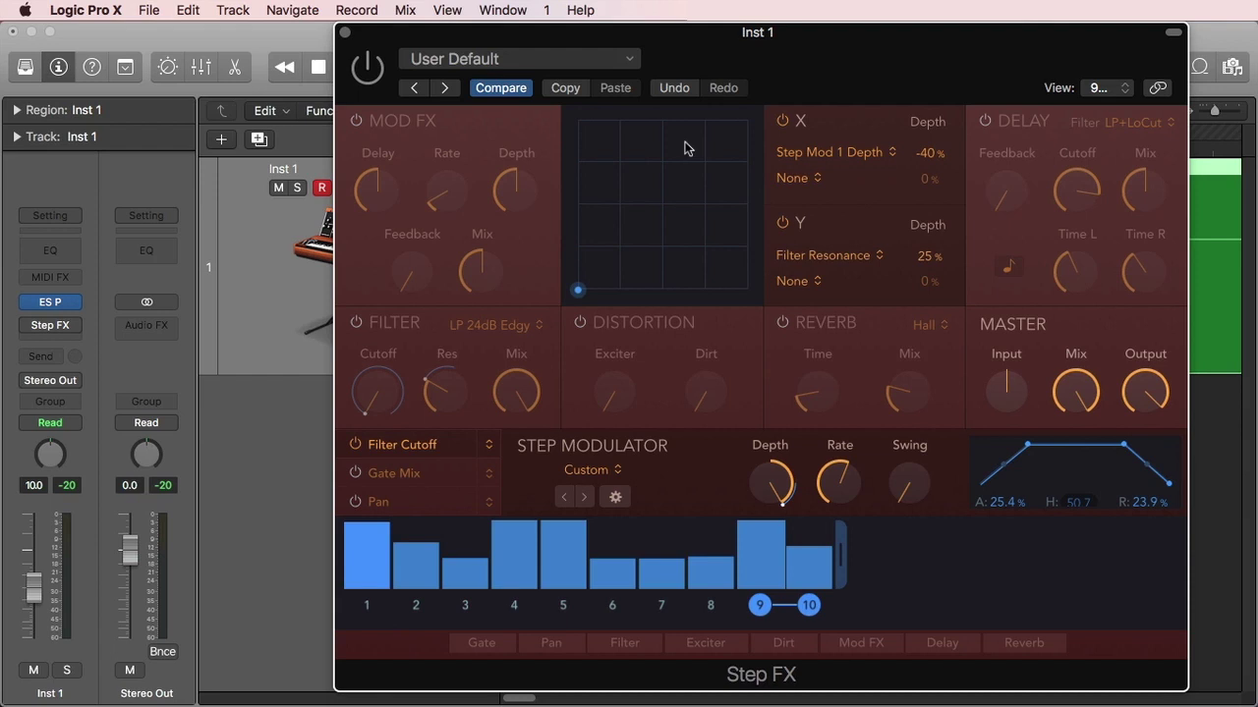
pyautogui.click(346, 33)
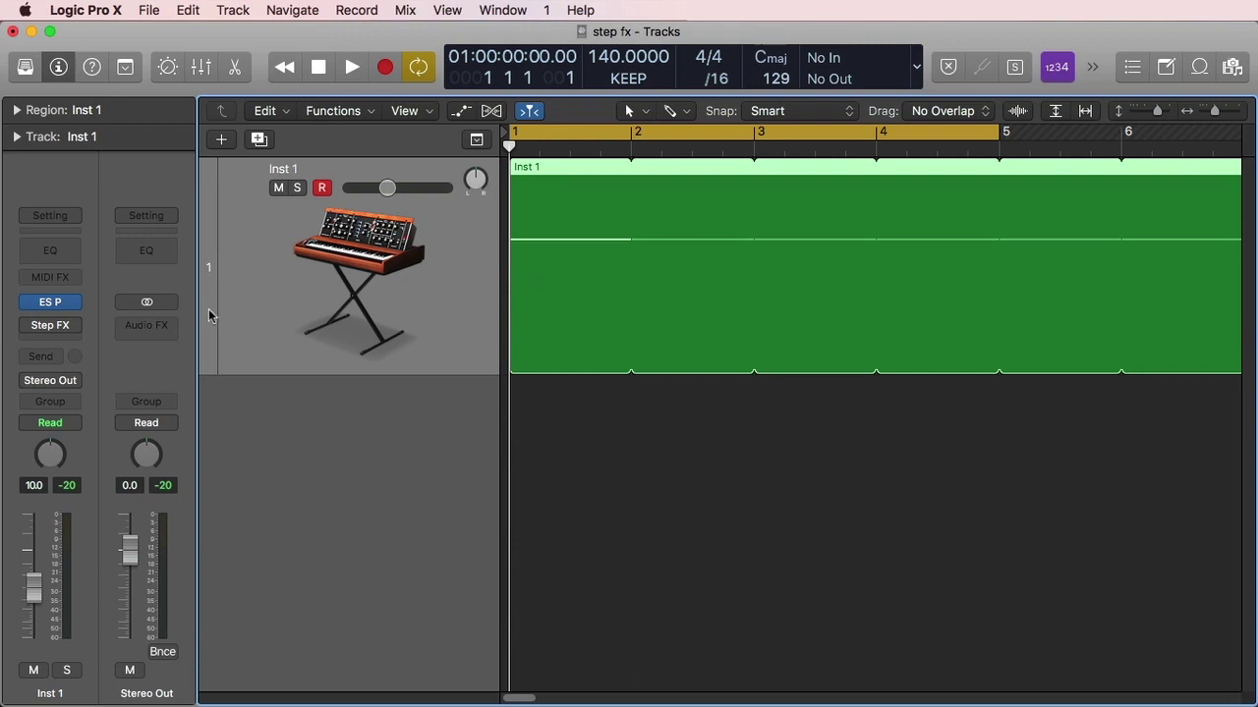
# Open the ES P synth window, enlarge it, then close it again
pyautogui.click(51, 301)
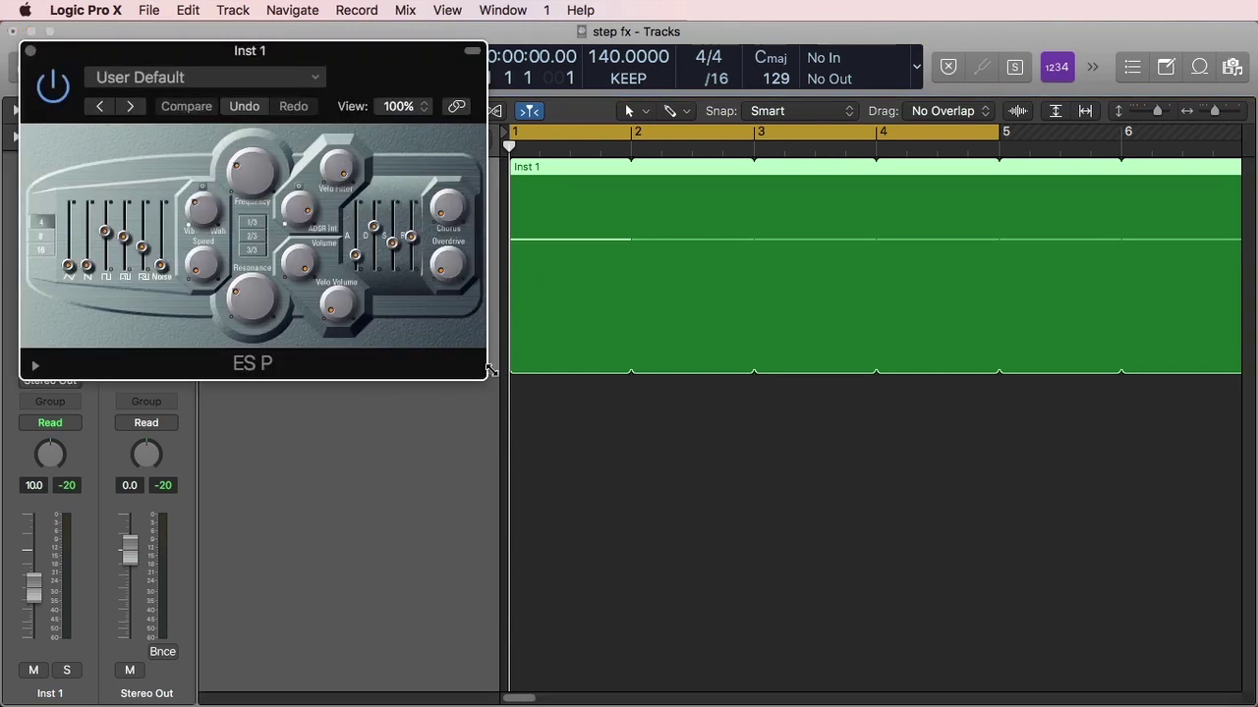
pyautogui.moveTo(486, 377); pyautogui.dragTo(661, 546)
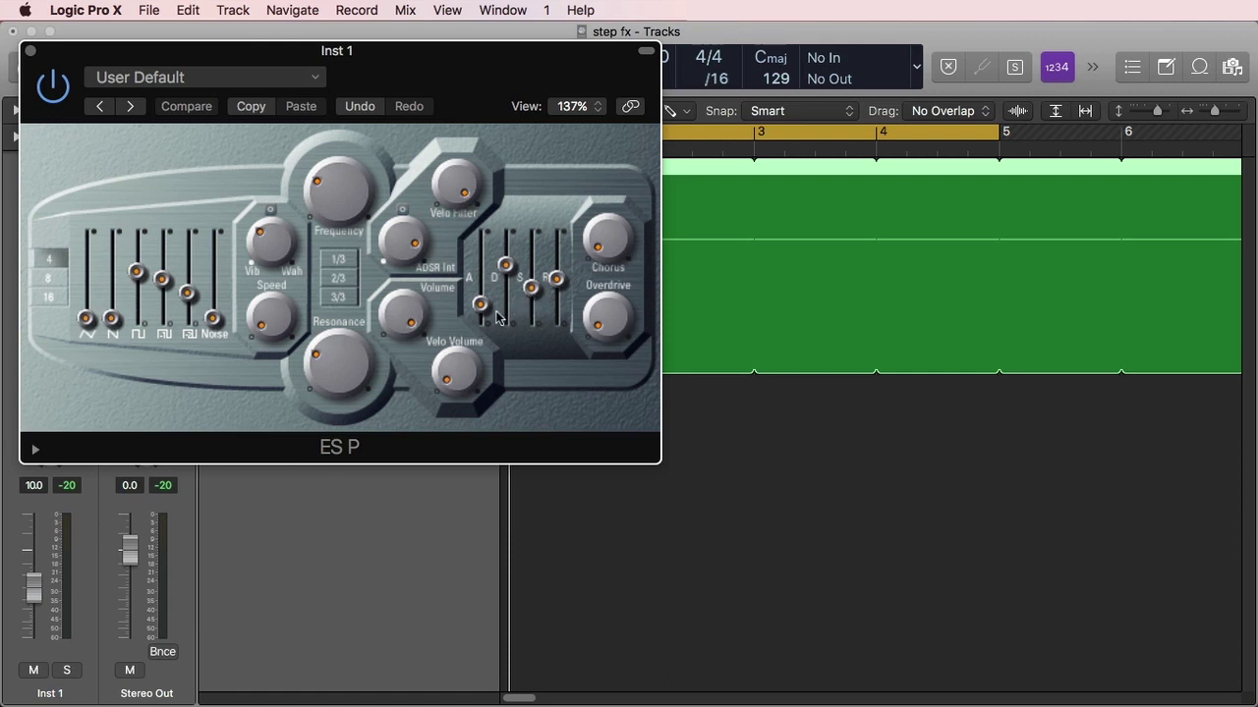
pyautogui.click(31, 51)
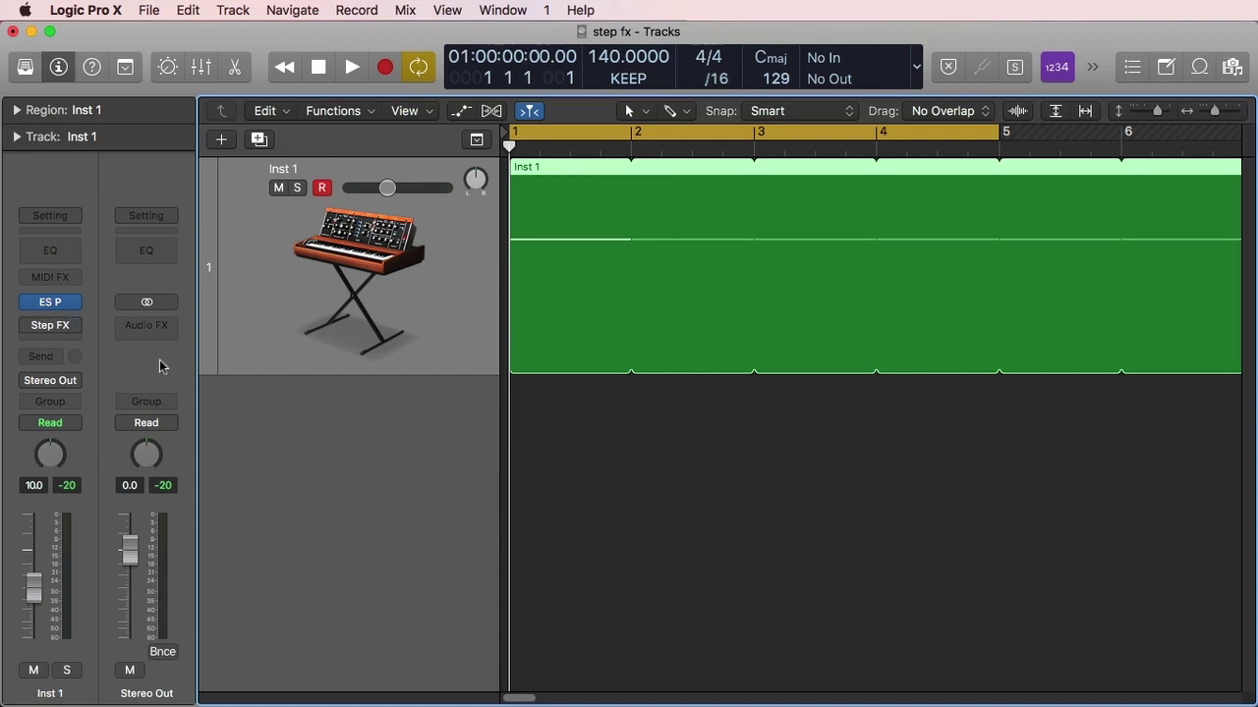
# Reopen Step FX near the top of the screen, start playback, and switch the plugin and Filter on
pyautogui.click(51, 326)
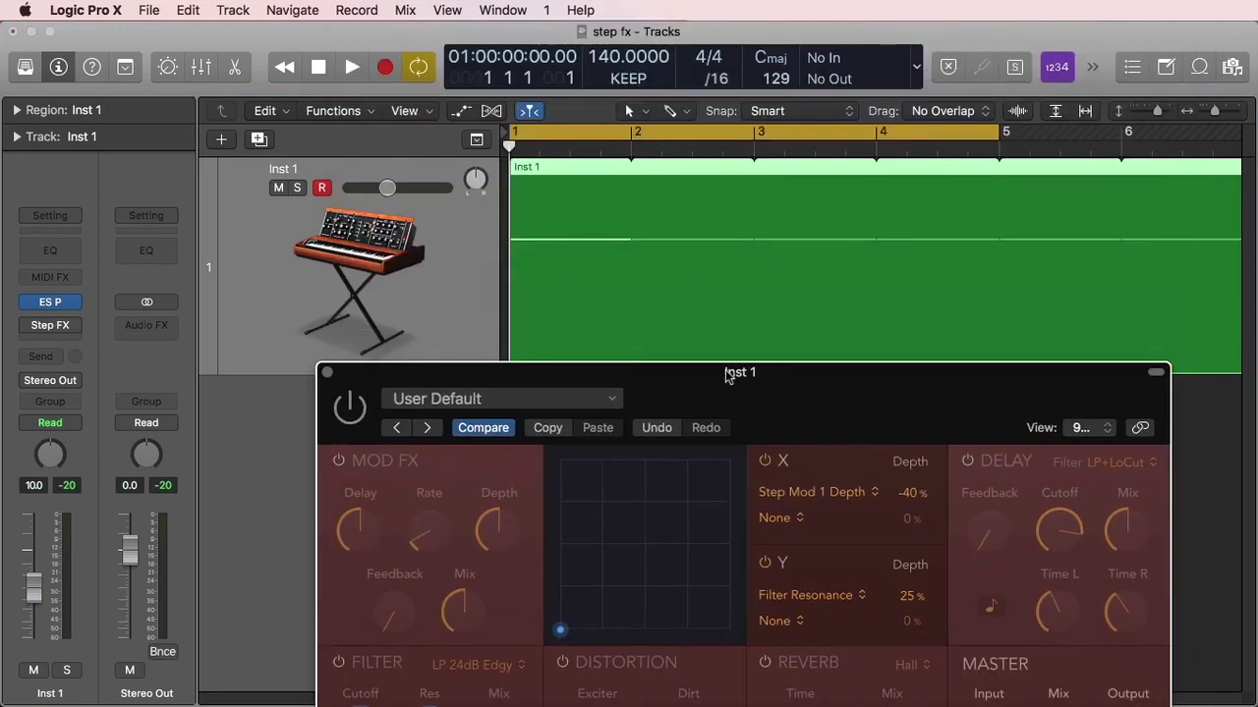
pyautogui.moveTo(801, 409); pyautogui.dragTo(800, 68)
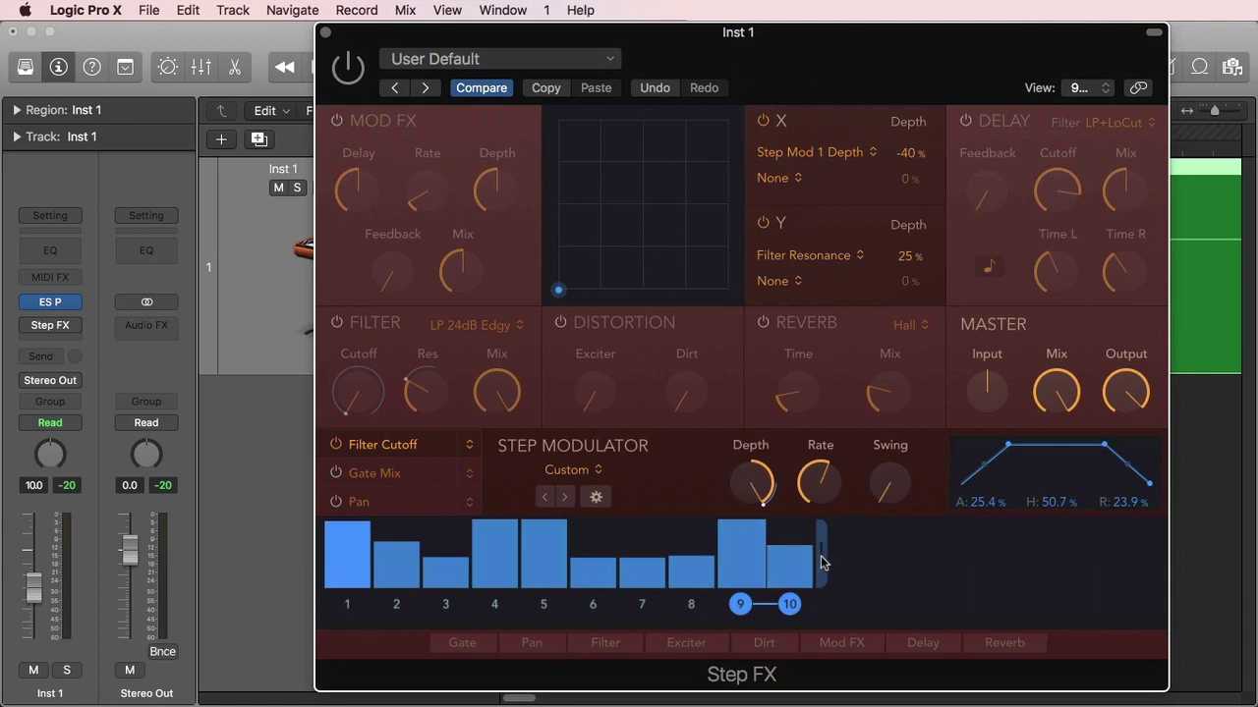
pyautogui.press('space')
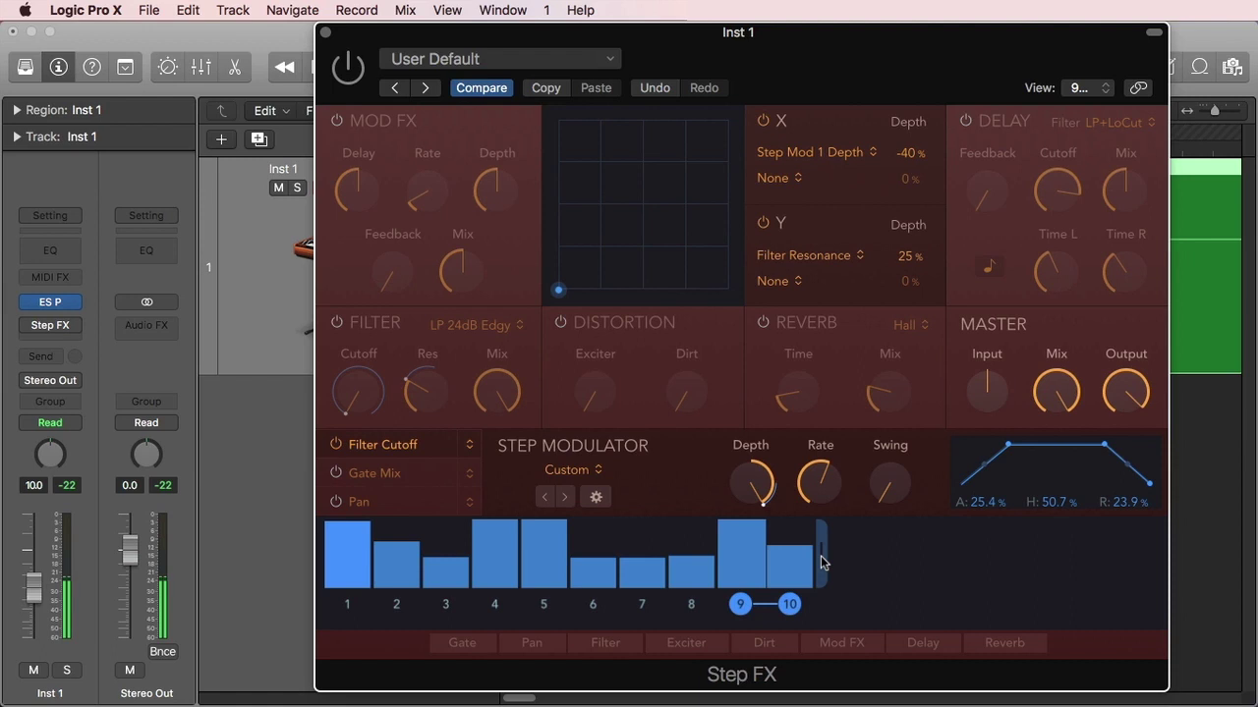
pyautogui.click(354, 69)
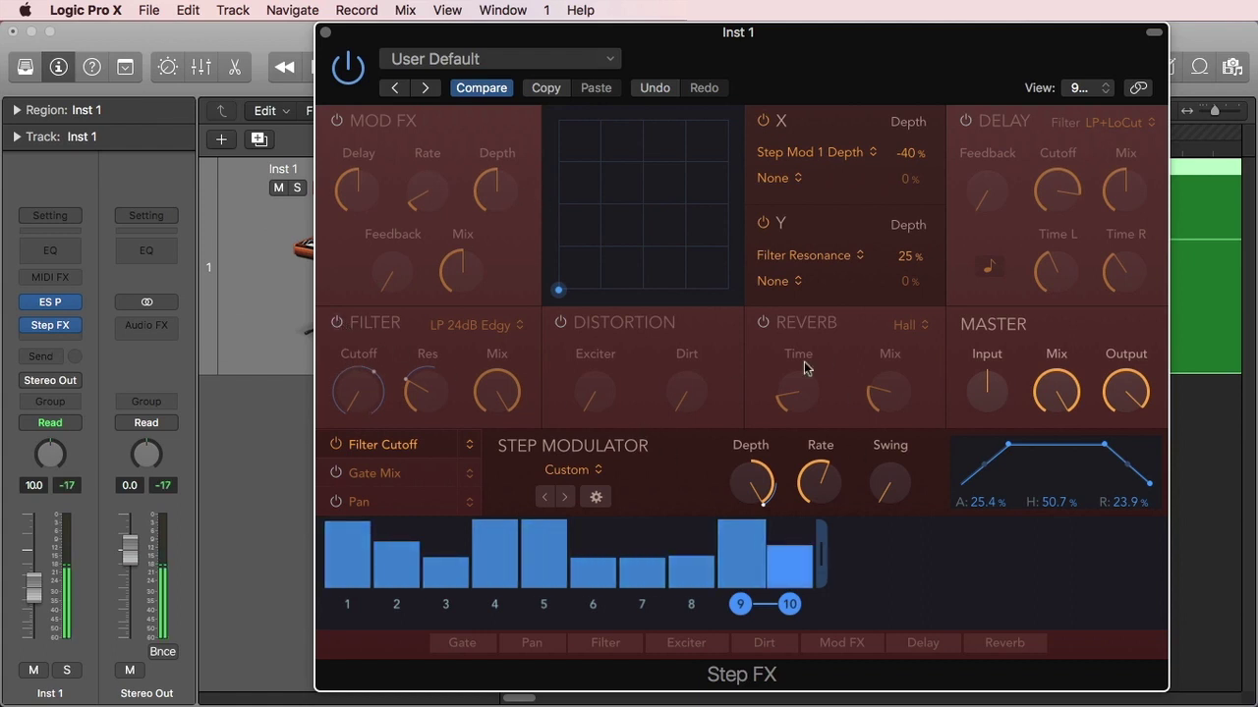
pyautogui.click(336, 322)
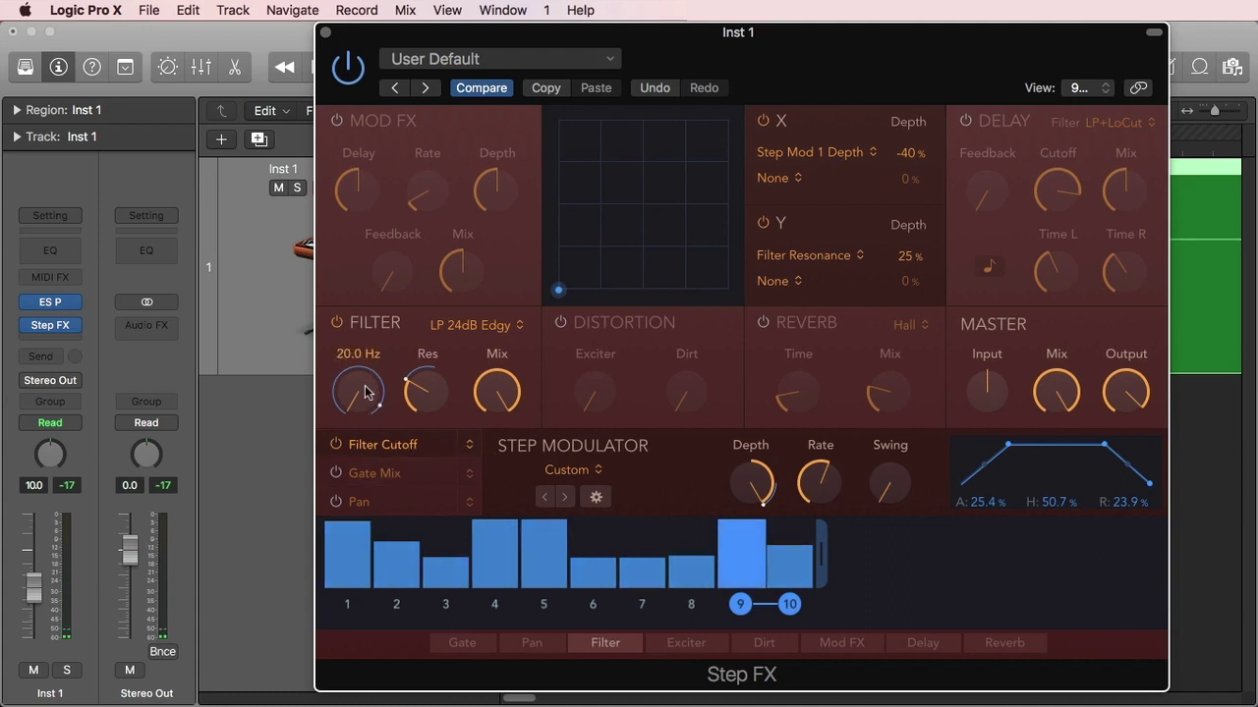
# Set the step rate to 1/1, cut the sequence to 4 steps, and raise steps 2–3 to full height
pyautogui.moveTo(801, 481)
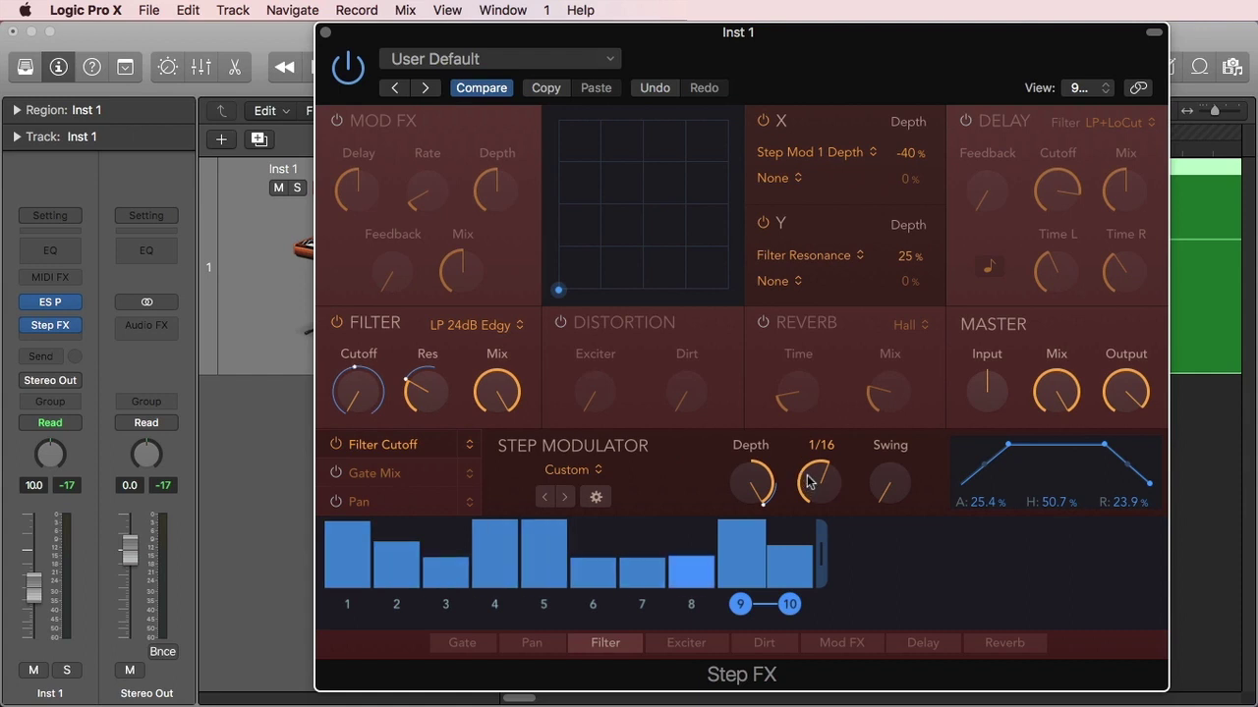
pyautogui.moveTo(817, 469); pyautogui.dragTo(819, 607)
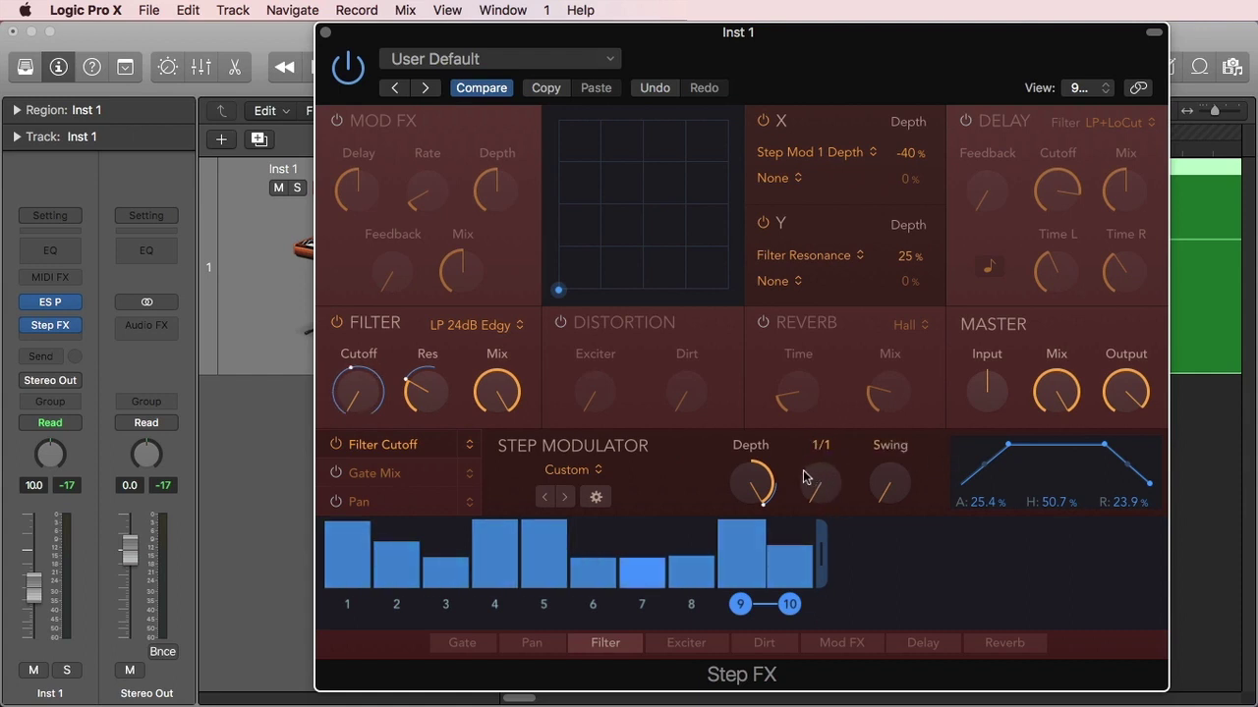
pyautogui.moveTo(770, 487)
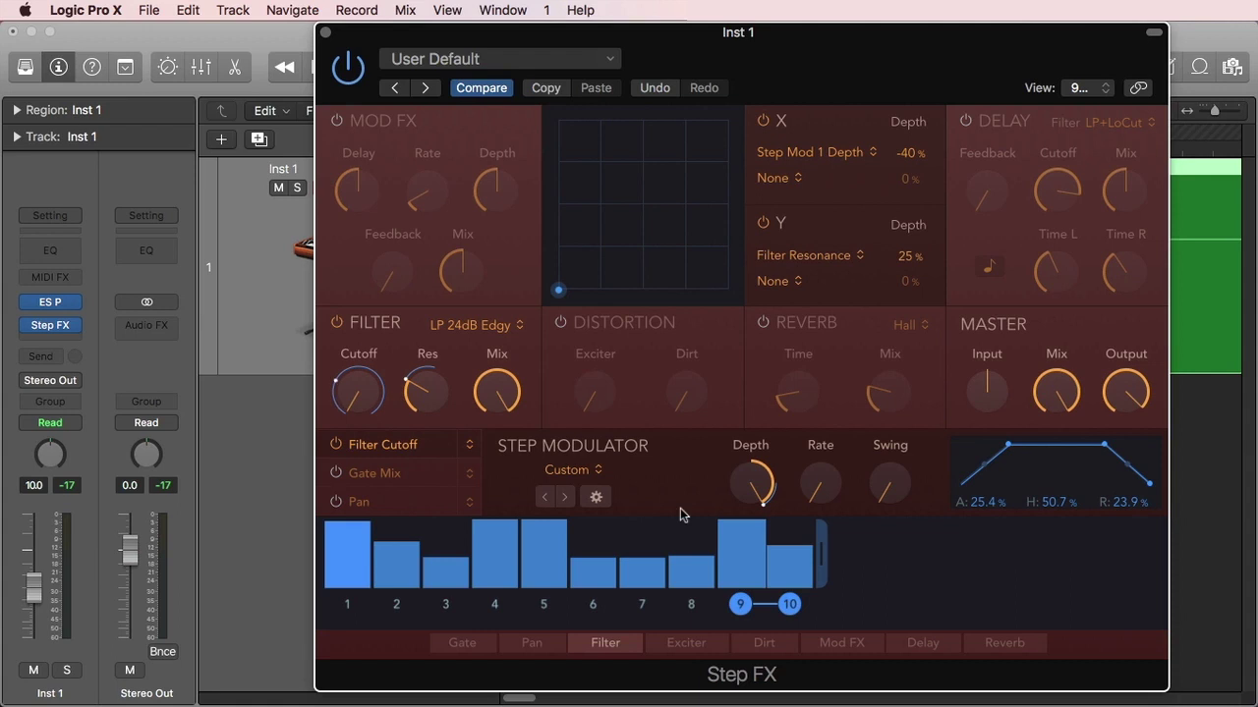
pyautogui.moveTo(822, 555); pyautogui.dragTo(529, 555)
pyautogui.moveTo(447, 575)
pyautogui.mouseDown()
pyautogui.moveTo(444, 522)
pyautogui.moveTo(408, 535)
pyautogui.moveTo(388, 523)
pyautogui.mouseUp()
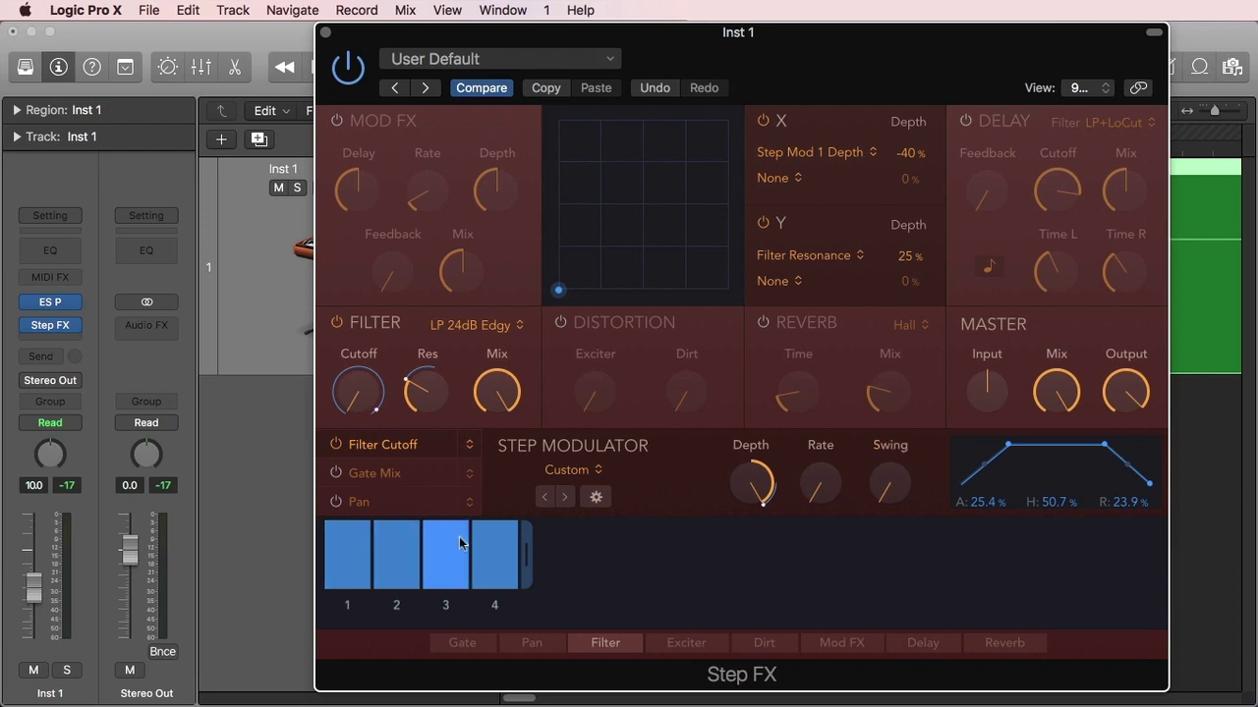
pyautogui.moveTo(814, 59)
pyautogui.mouseDown()
pyautogui.moveTo(765, 369)
pyautogui.moveTo(815, 44)
pyautogui.moveTo(798, 60)
pyautogui.mouseUp()
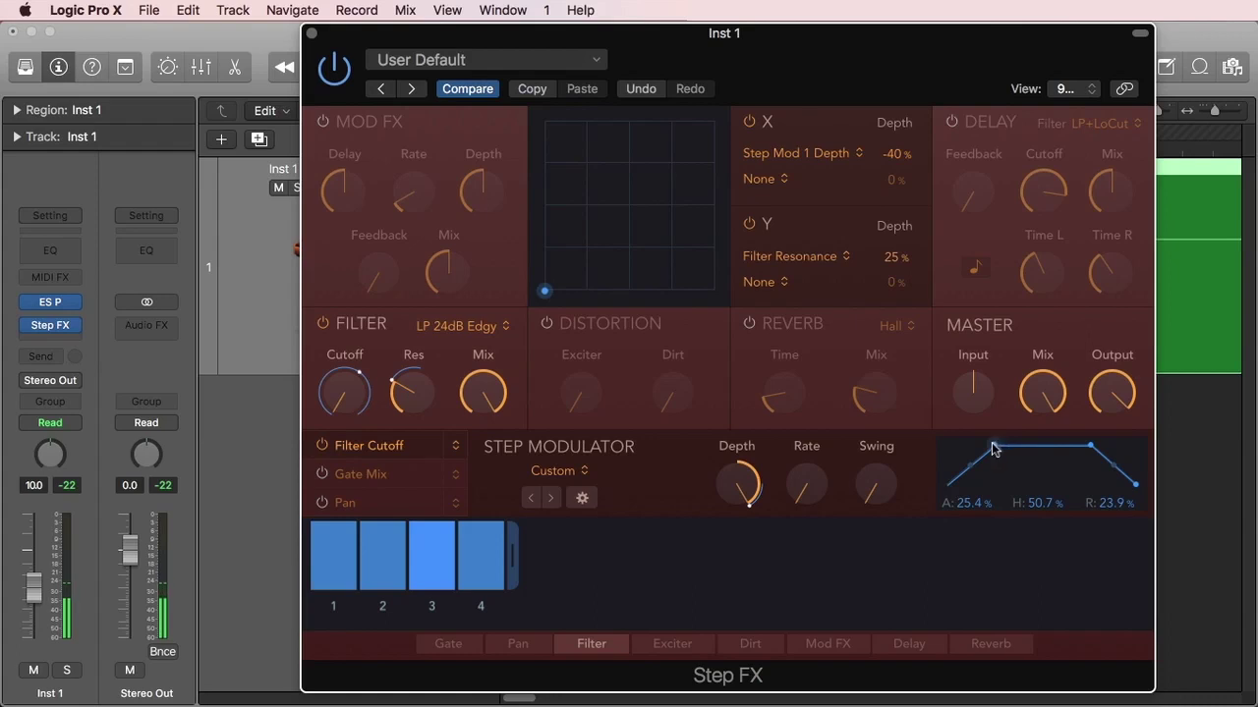
pyautogui.moveTo(992, 449); pyautogui.dragTo(1159, 441)
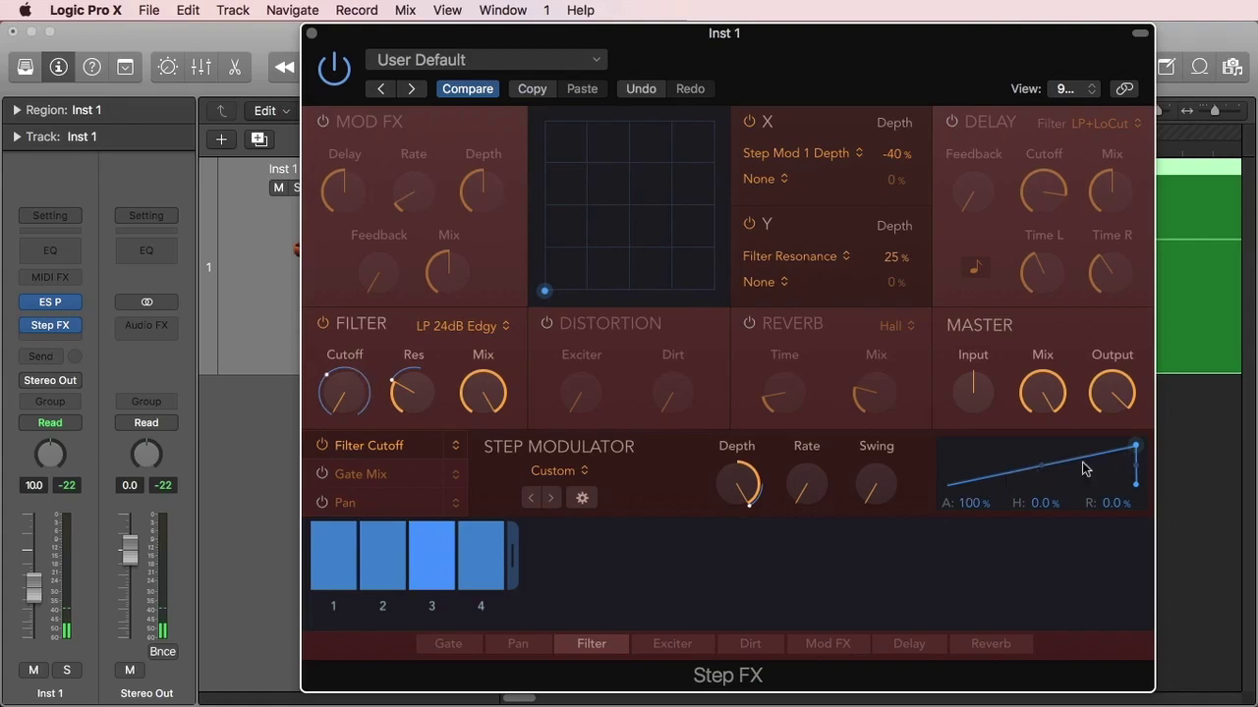
# Try several envelope shapes, settling on Attack 16.2%, Hold 28.3%, Release 55.5%
pyautogui.moveTo(1133, 447); pyautogui.dragTo(979, 449)
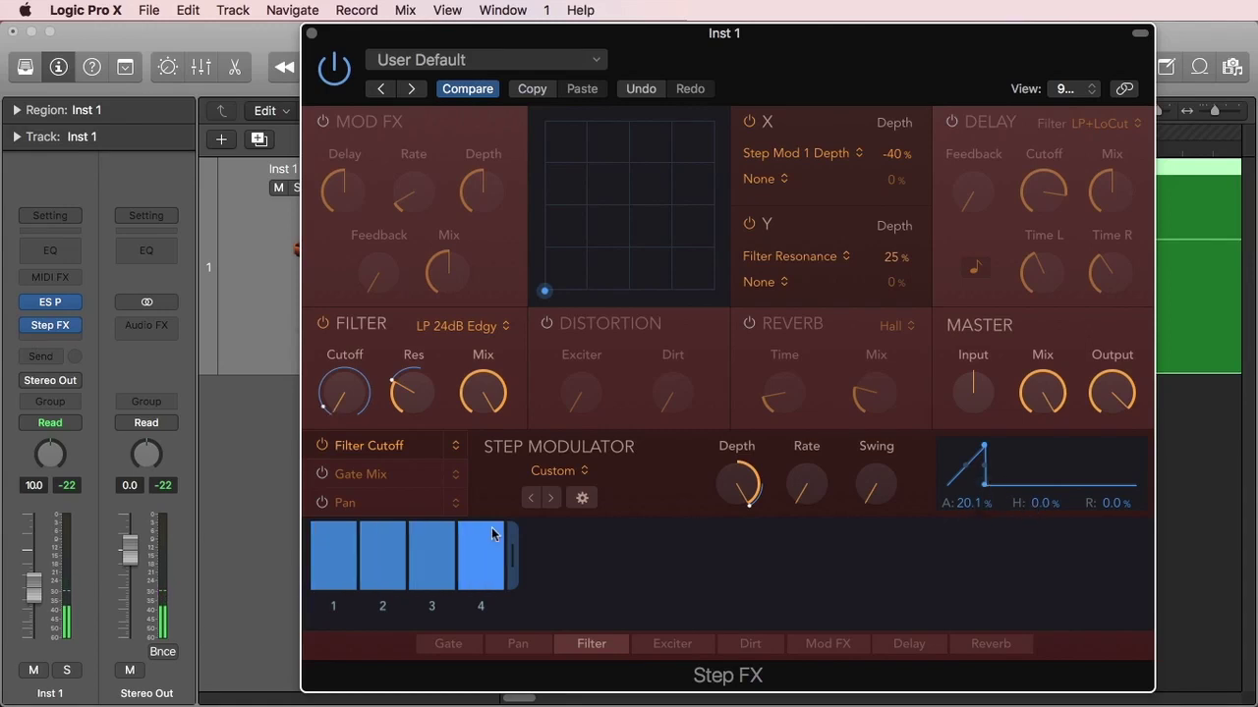
pyautogui.moveTo(337, 417)
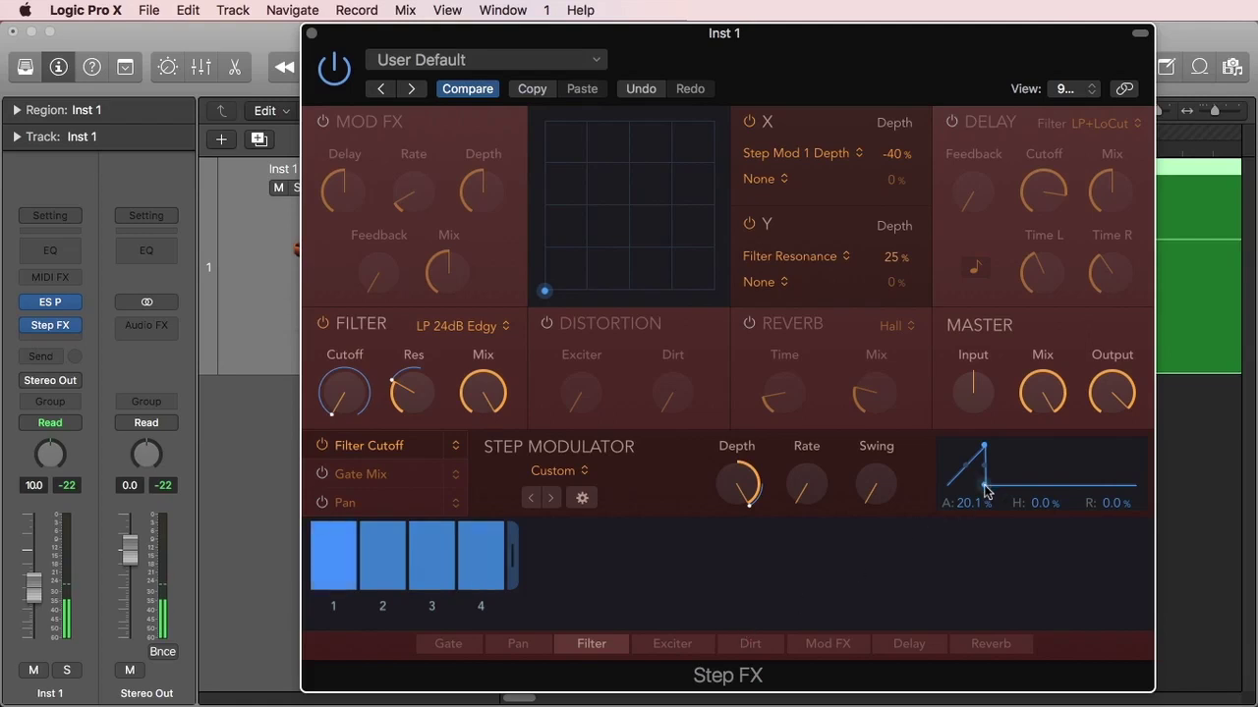
pyautogui.moveTo(986, 489); pyautogui.dragTo(1109, 488)
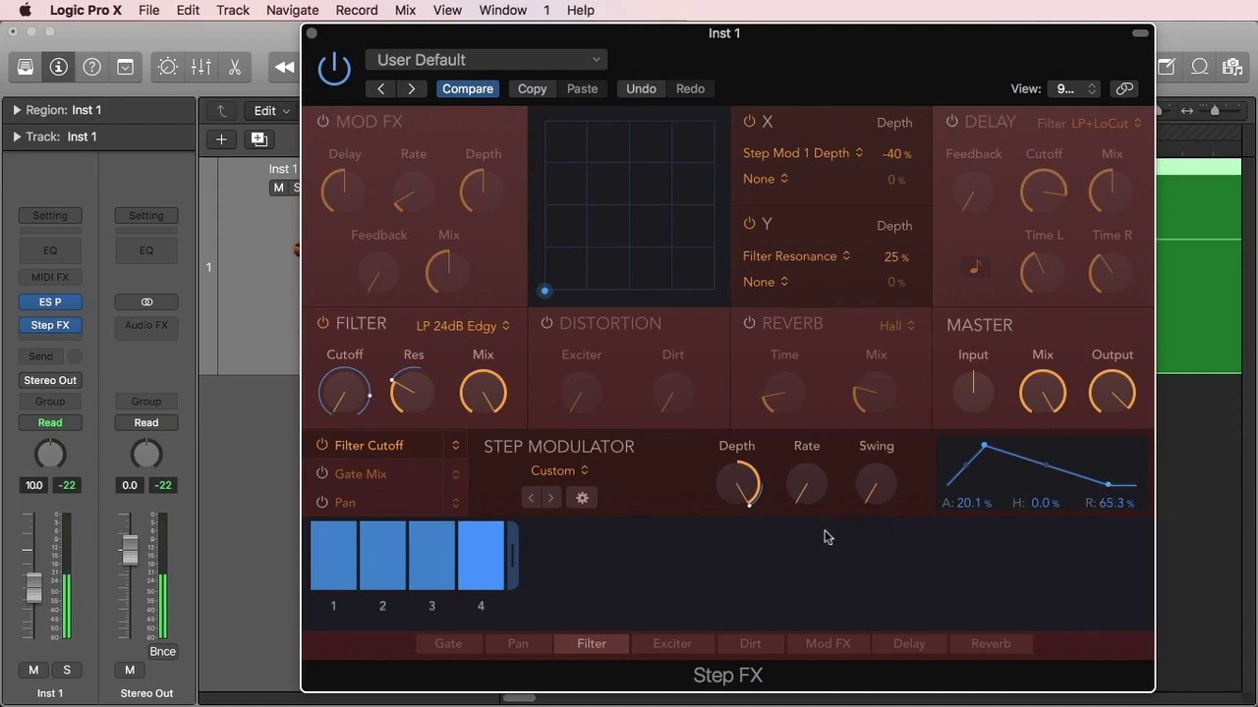
pyautogui.moveTo(986, 446); pyautogui.dragTo(1142, 449)
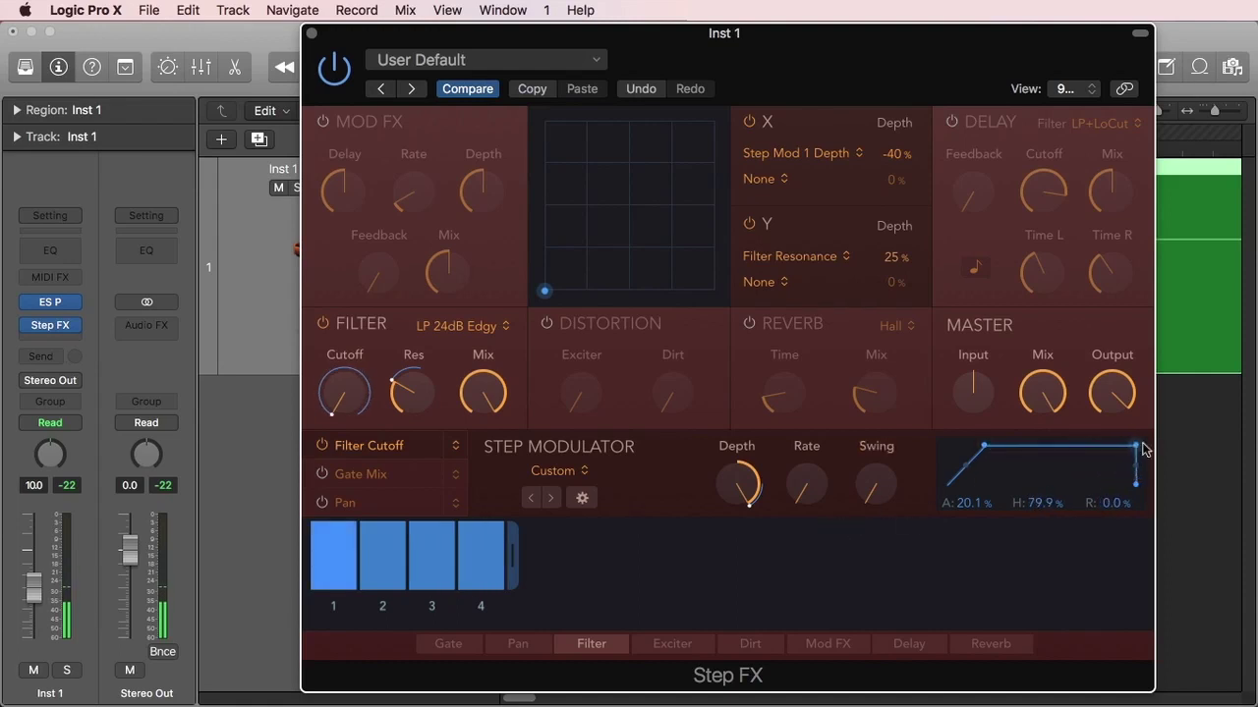
pyautogui.moveTo(984, 446); pyautogui.dragTo(1136, 448)
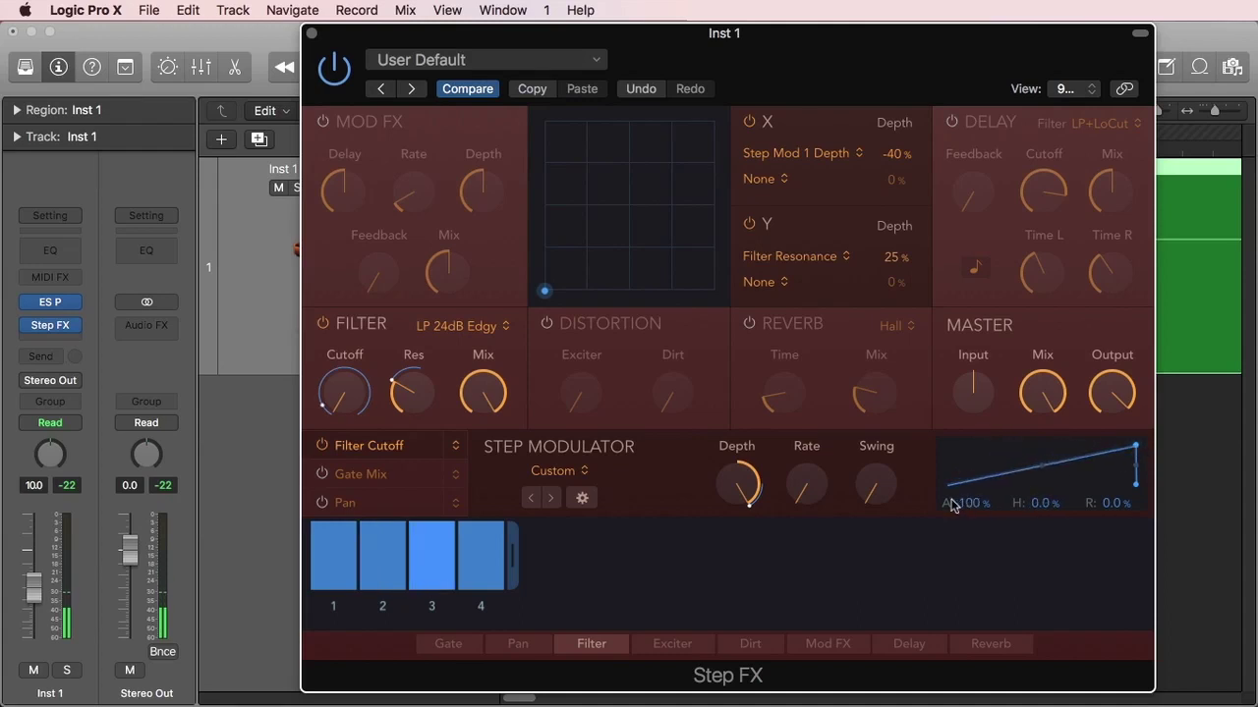
pyautogui.moveTo(331, 385)
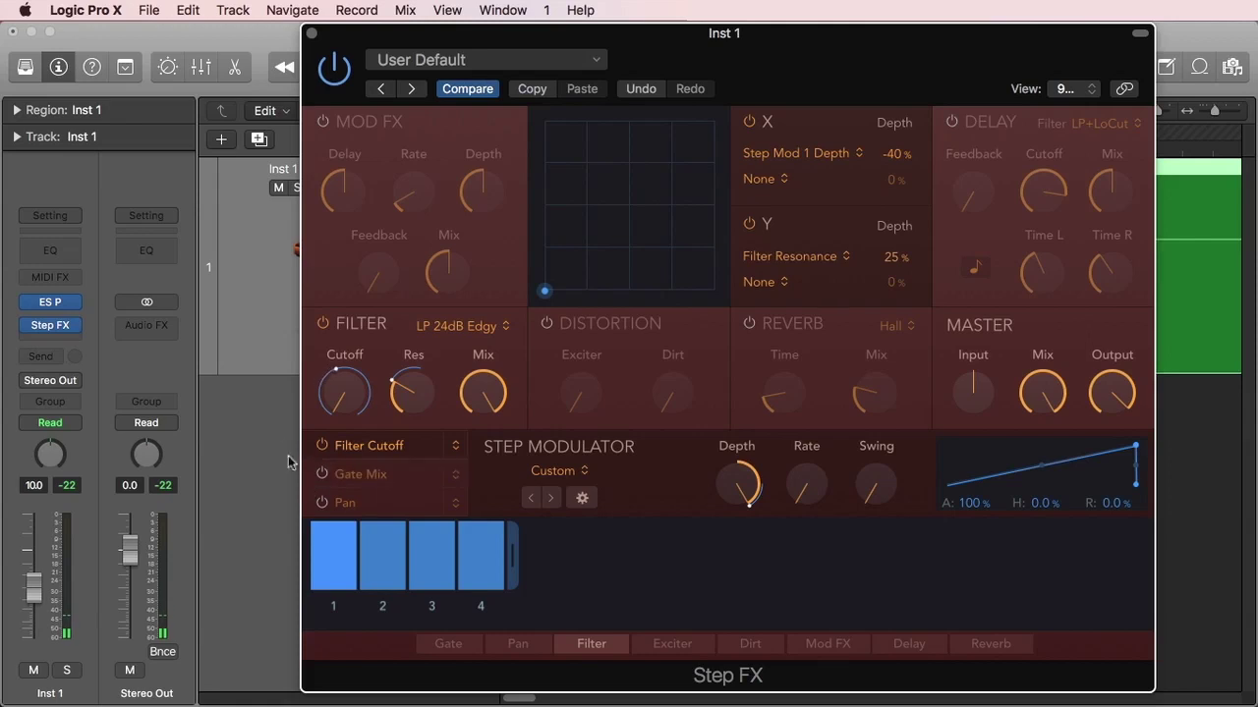
pyautogui.moveTo(1136, 447); pyautogui.dragTo(979, 492)
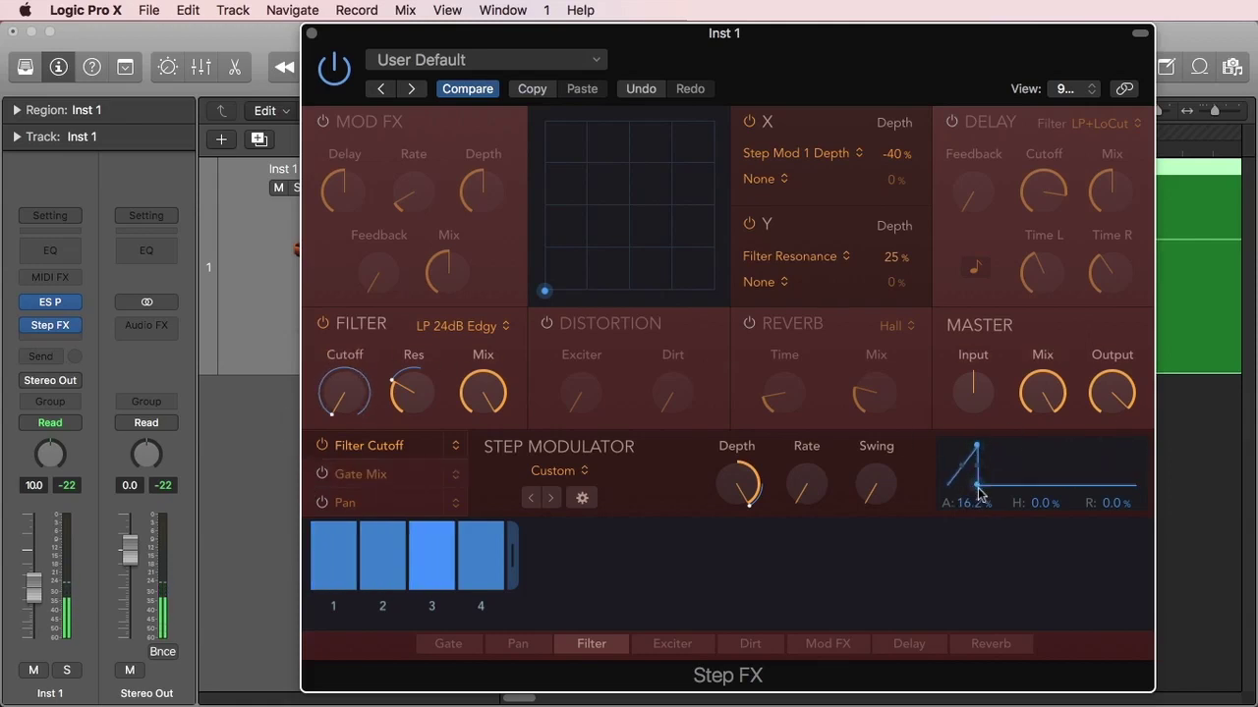
pyautogui.moveTo(979, 491); pyautogui.dragTo(1090, 486)
# Add an envelope hold, extend the release to 48.7%, then remove the hold again
pyautogui.moveTo(987, 452); pyautogui.dragTo(1064, 448)
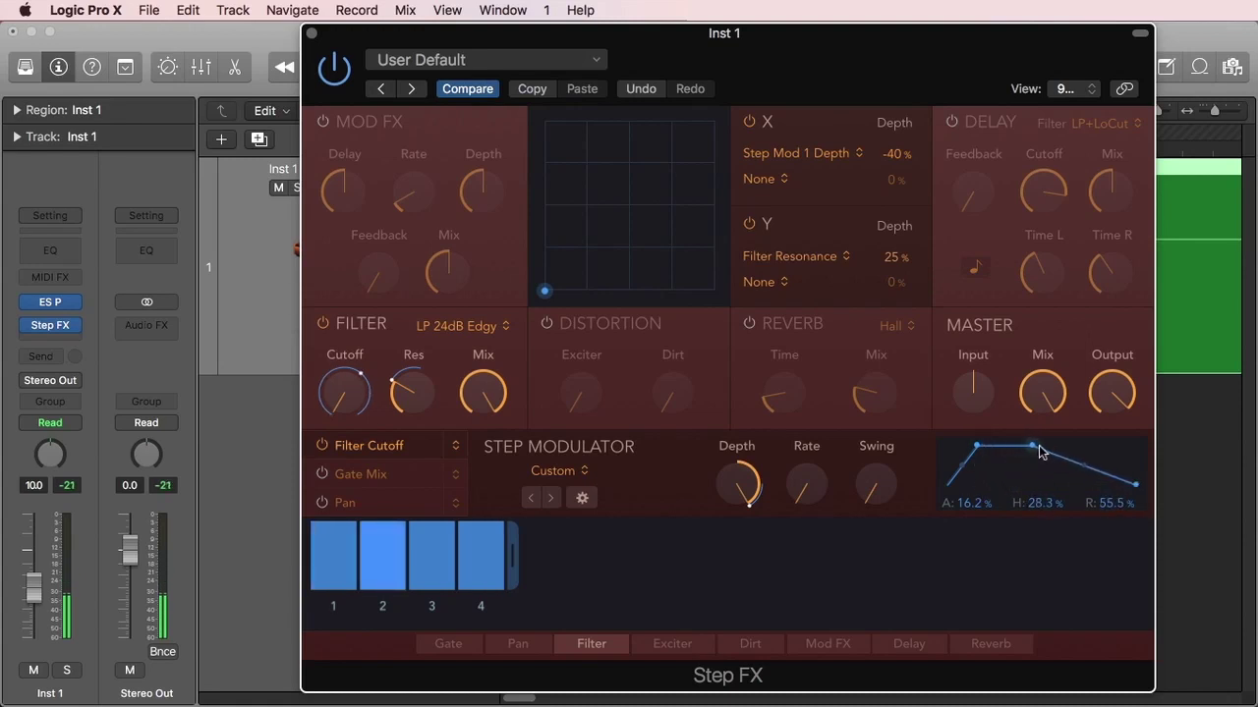
pyautogui.moveTo(977, 447); pyautogui.dragTo(1044, 447)
pyautogui.moveTo(1123, 485); pyautogui.dragTo(1170, 489)
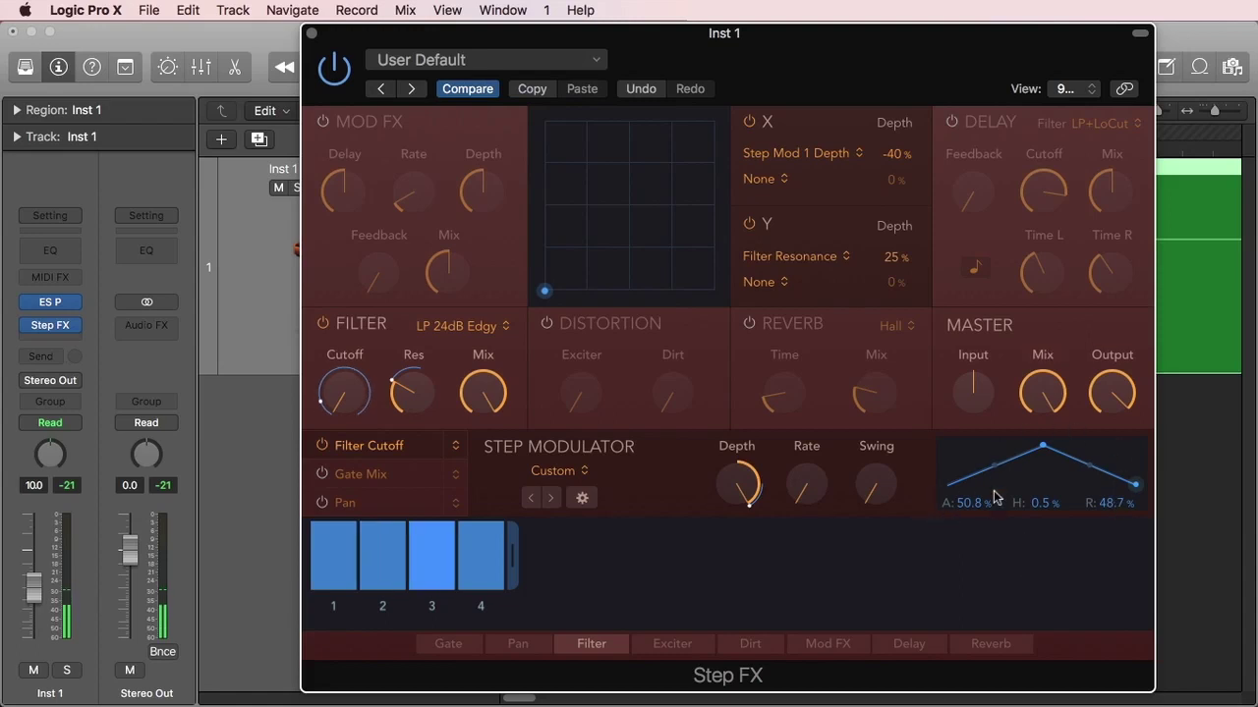
pyautogui.moveTo(1041, 445); pyautogui.dragTo(994, 467)
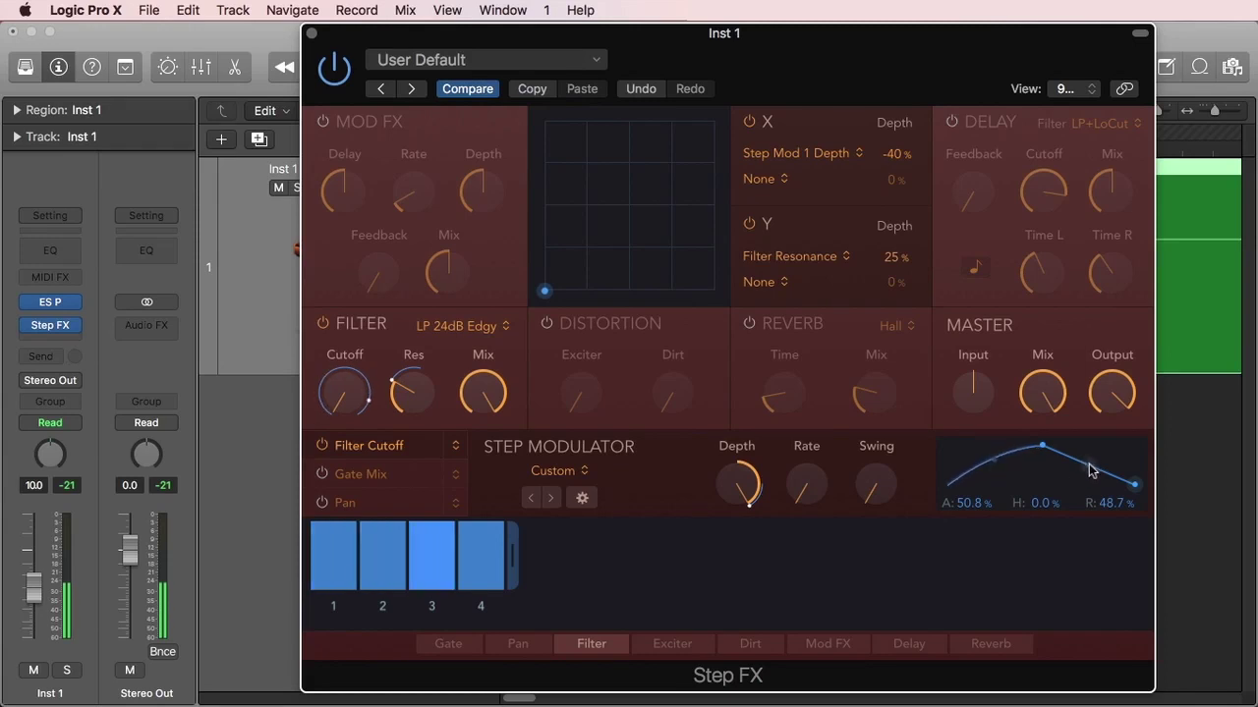
# Test segment curves, then lengthen hold and release to Attack 9.4%, Hold 27.8%, Release 56.0%
pyautogui.moveTo(1088, 467); pyautogui.dragTo(1098, 463)
pyautogui.moveTo(994, 464); pyautogui.dragTo(995, 467)
pyautogui.moveTo(1089, 464); pyautogui.dragTo(988, 447)
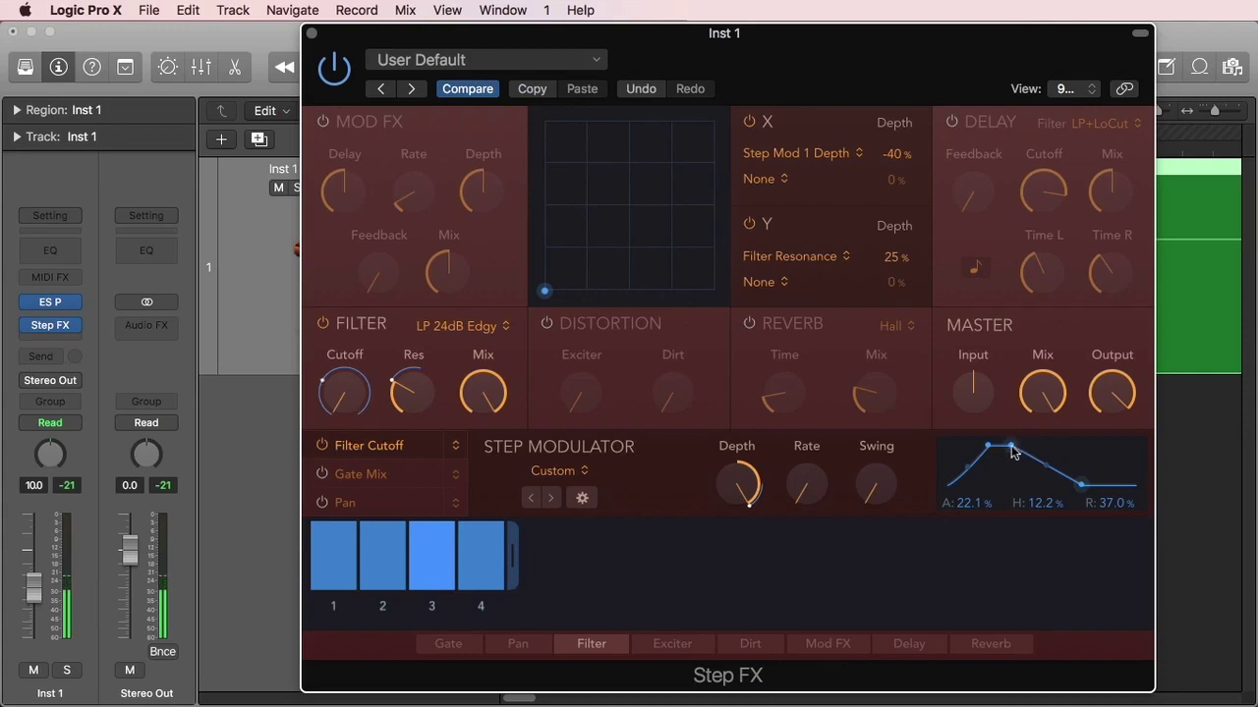
pyautogui.moveTo(1018, 452); pyautogui.dragTo(989, 452)
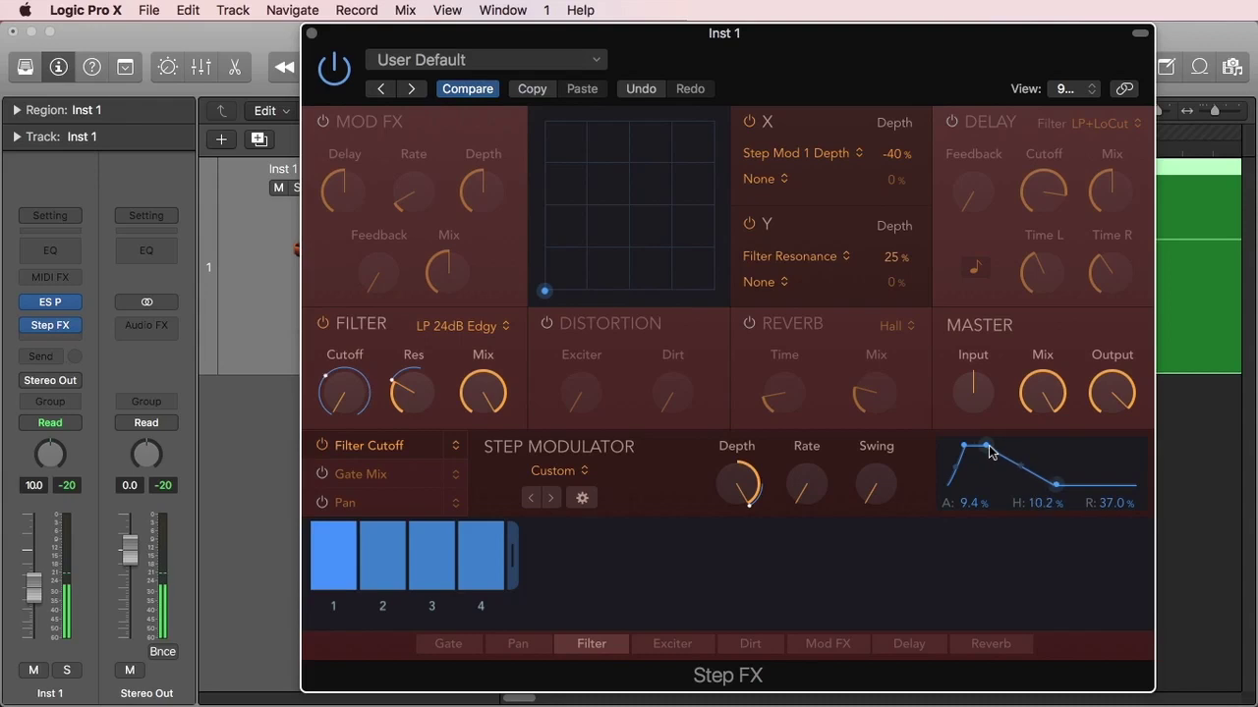
pyautogui.moveTo(1056, 484); pyautogui.dragTo(1097, 487)
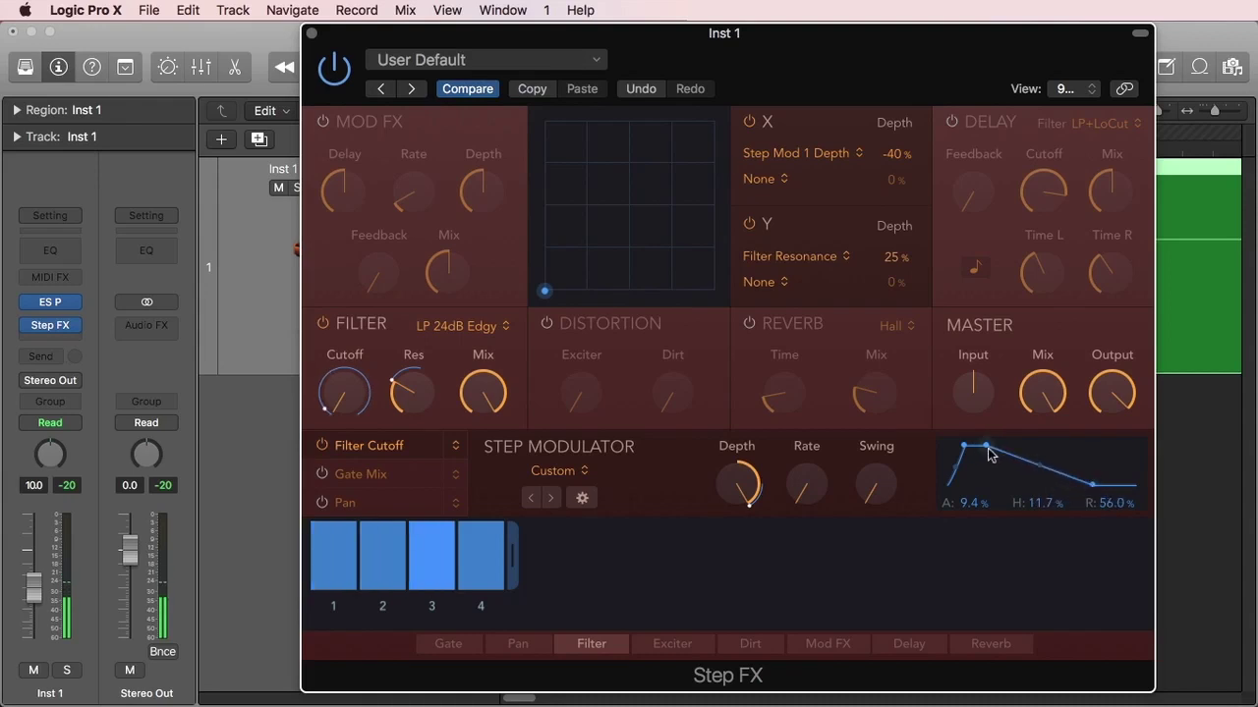
pyautogui.moveTo(986, 447); pyautogui.dragTo(1016, 448)
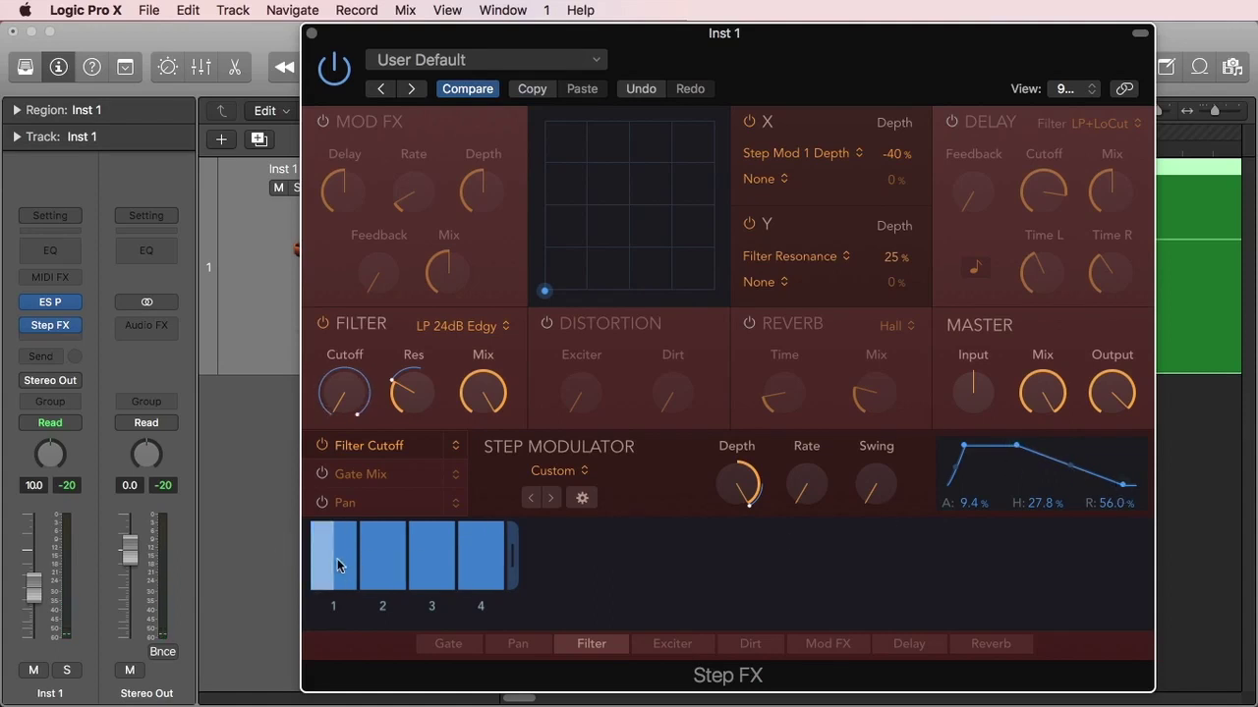
# Lower step 2's level, then pull step 3 nearly to zero and adjust its length
pyautogui.moveTo(383, 535); pyautogui.dragTo(386, 579)
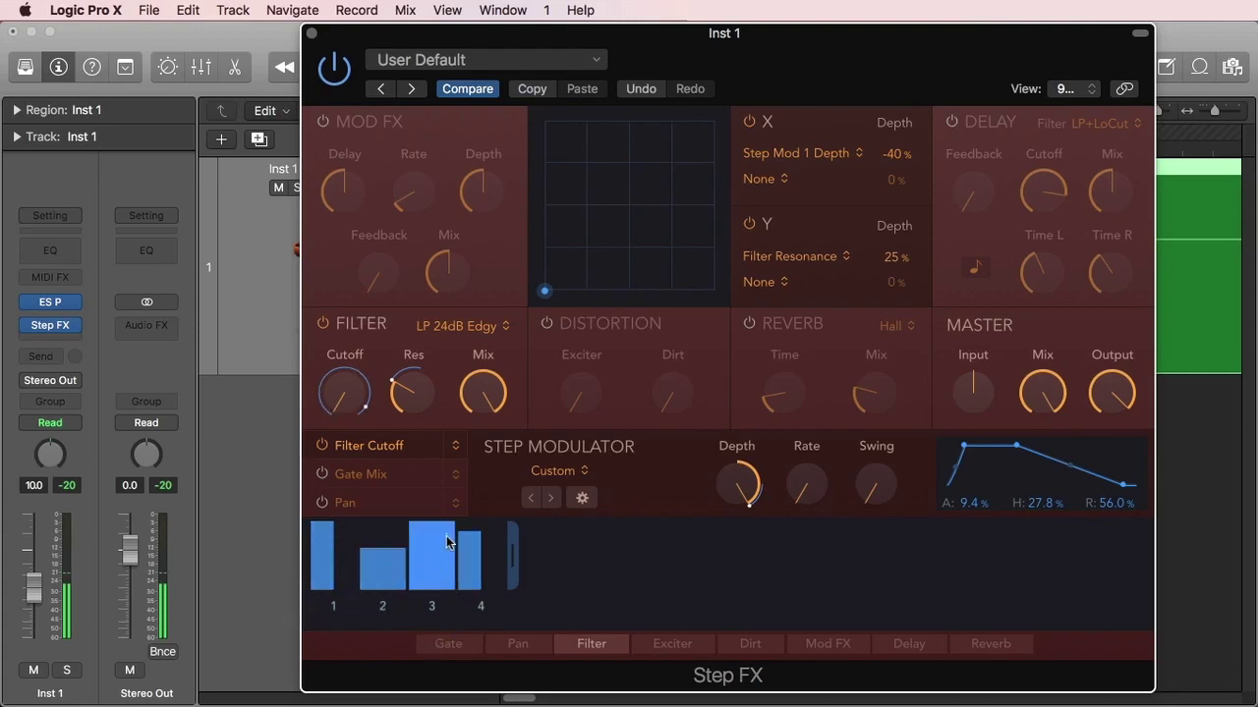
pyautogui.moveTo(447, 540); pyautogui.dragTo(420, 574)
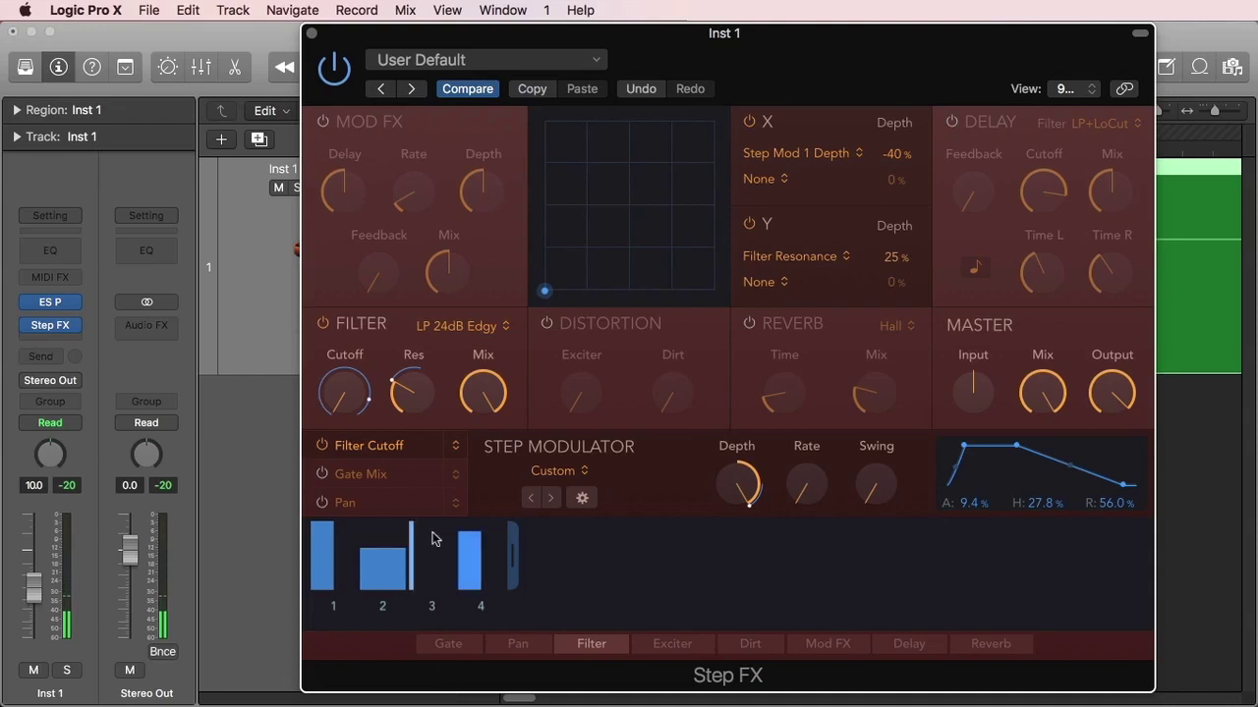
pyautogui.moveTo(439, 539); pyautogui.dragTo(434, 578)
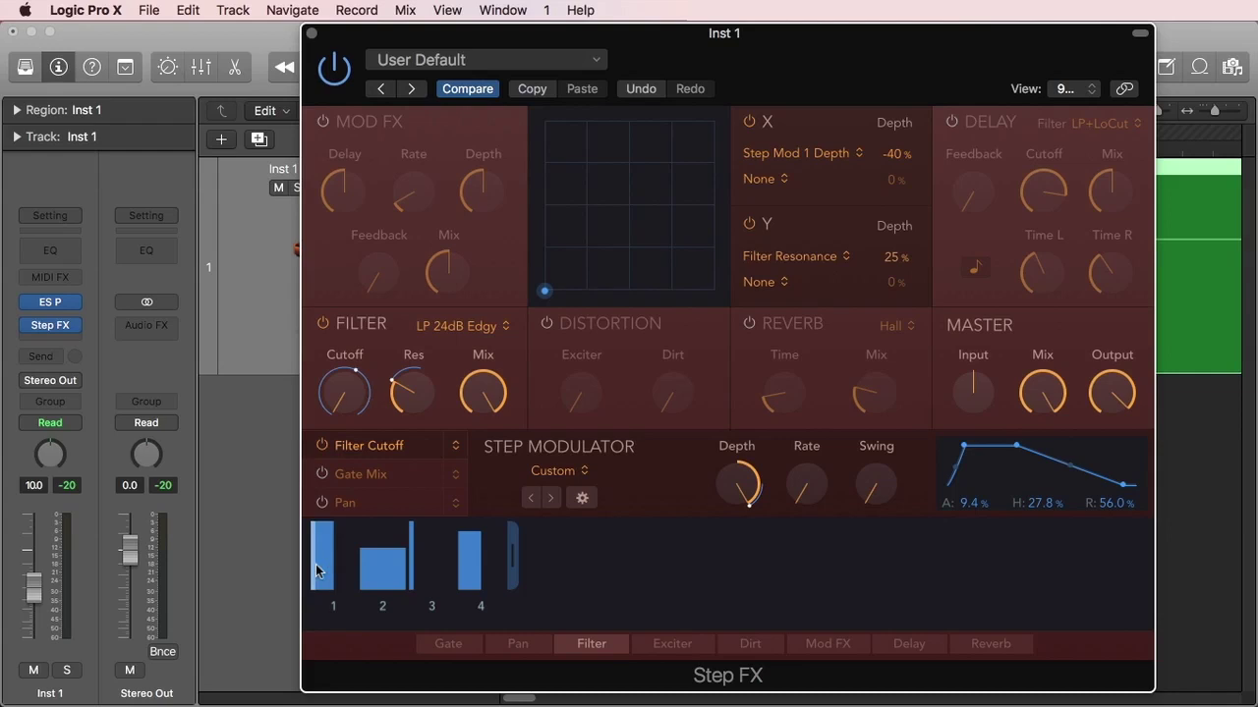
pyautogui.click(412, 558)
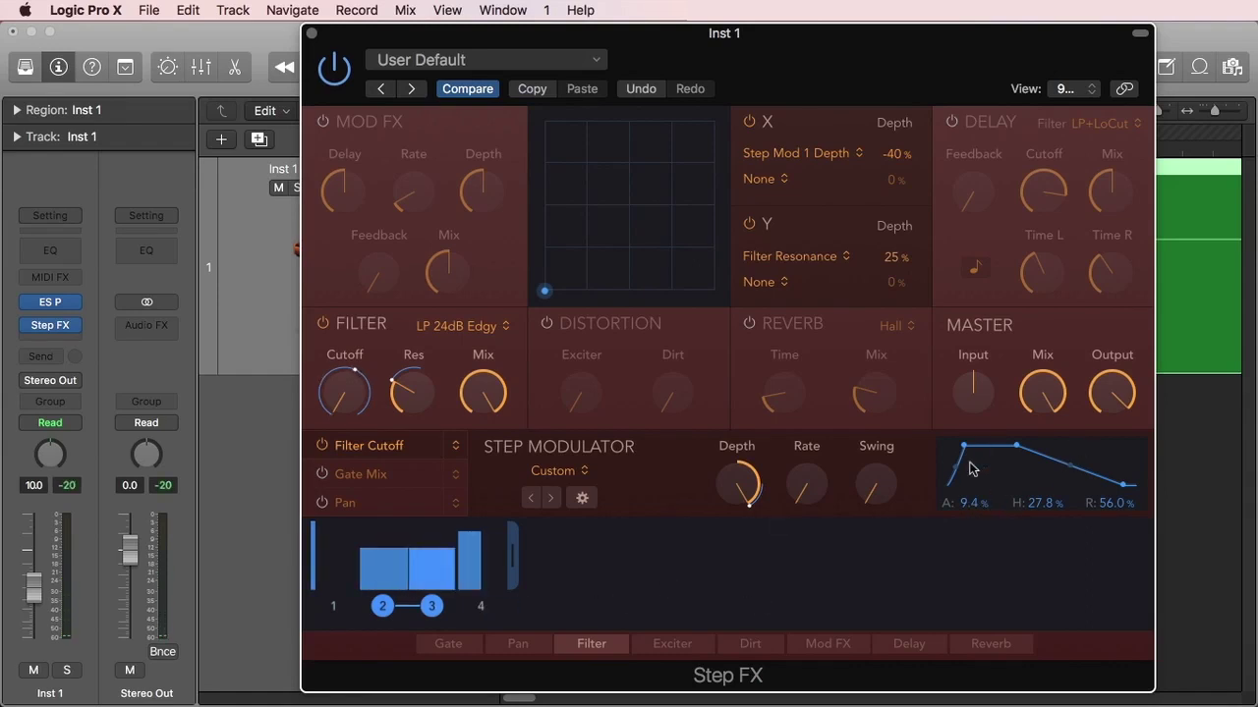
# Set the envelope to Attack 64.9%, Hold 0.0%, then raise and link all four steps
pyautogui.moveTo(963, 447); pyautogui.dragTo(1069, 446)
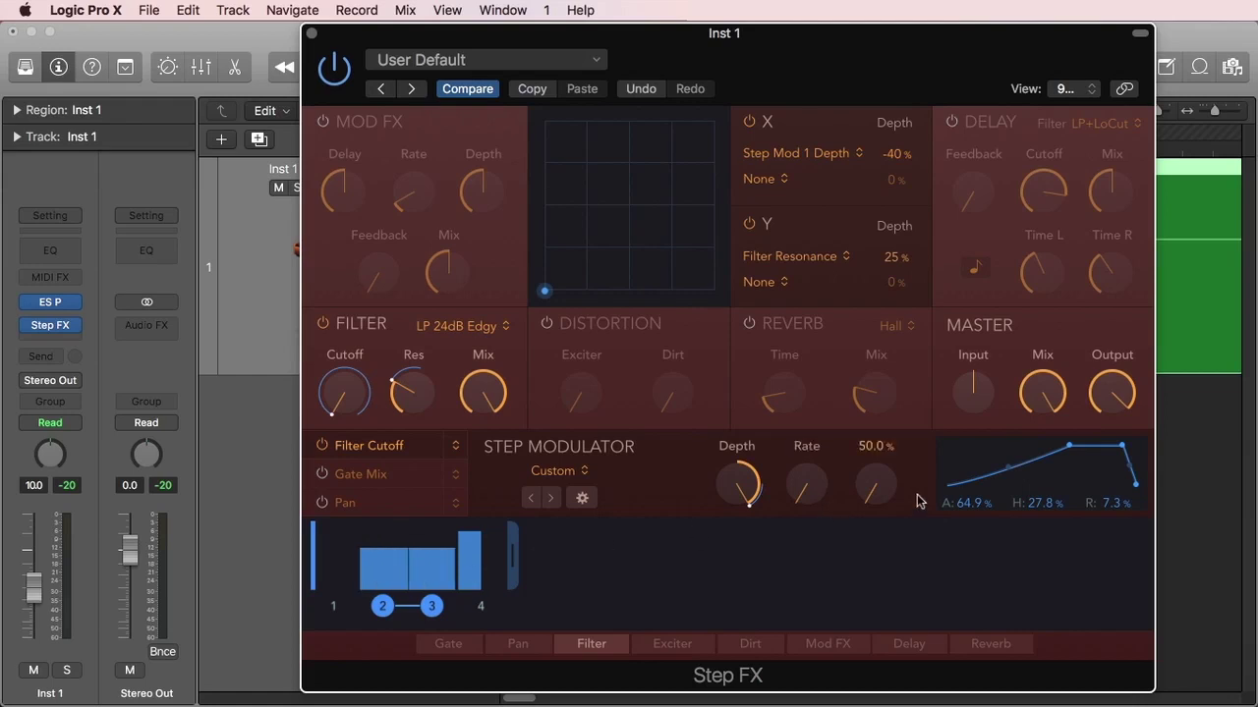
pyautogui.moveTo(1122, 450); pyautogui.dragTo(1136, 488)
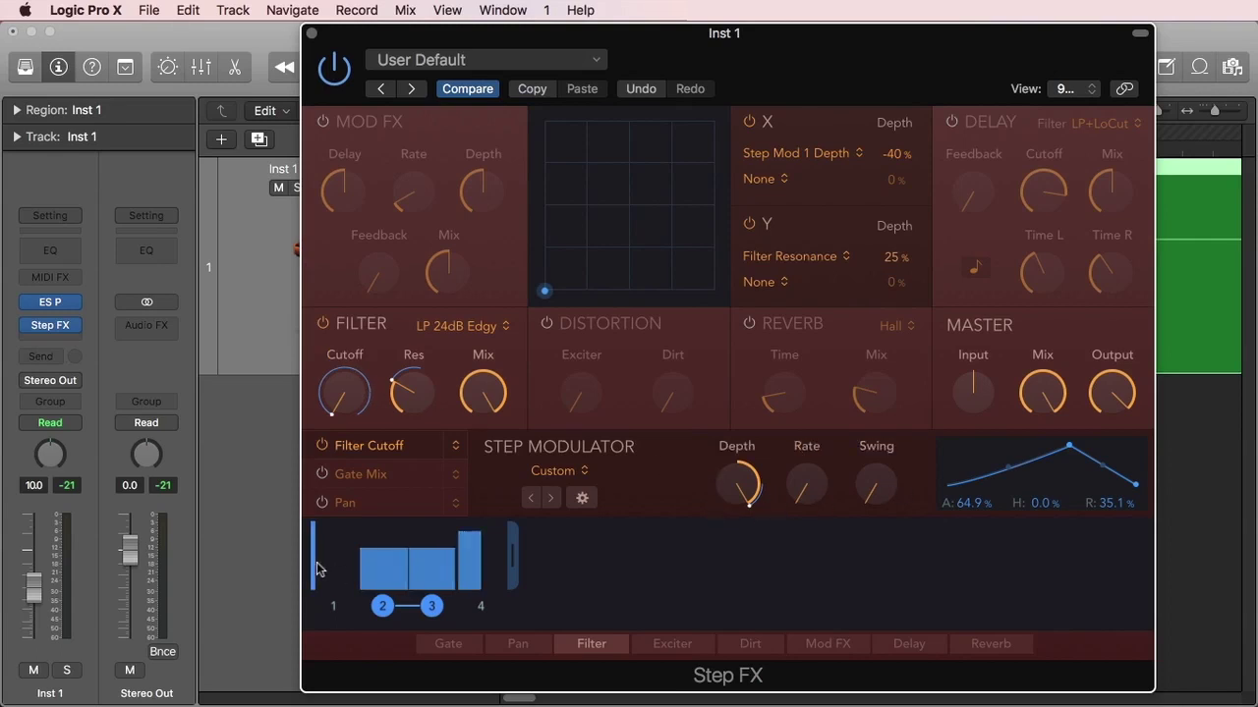
pyautogui.moveTo(351, 568); pyautogui.dragTo(511, 546)
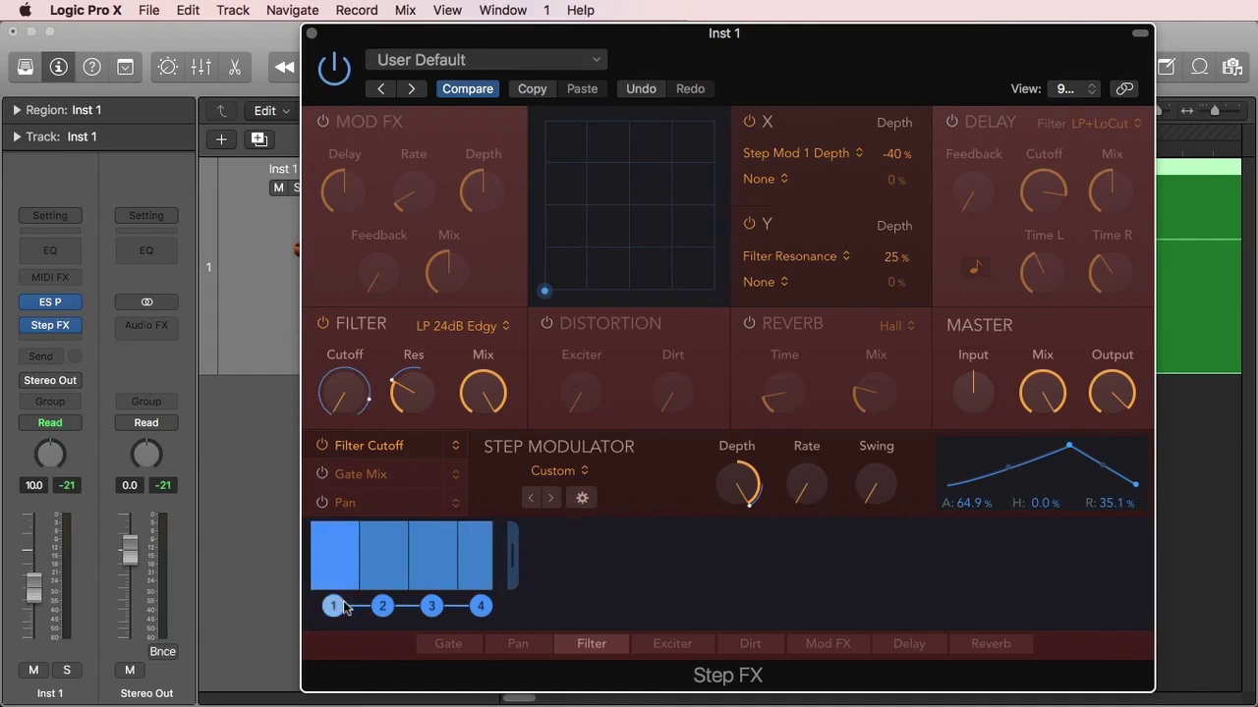
# Unlink the steps, set the envelope to A 32.3%, H 27.8%, R 11.7%, and the rate to 1/16t
pyautogui.moveTo(333, 607)
pyautogui.mouseDown()
pyautogui.moveTo(499, 606)
pyautogui.moveTo(339, 606)
pyautogui.mouseUp()
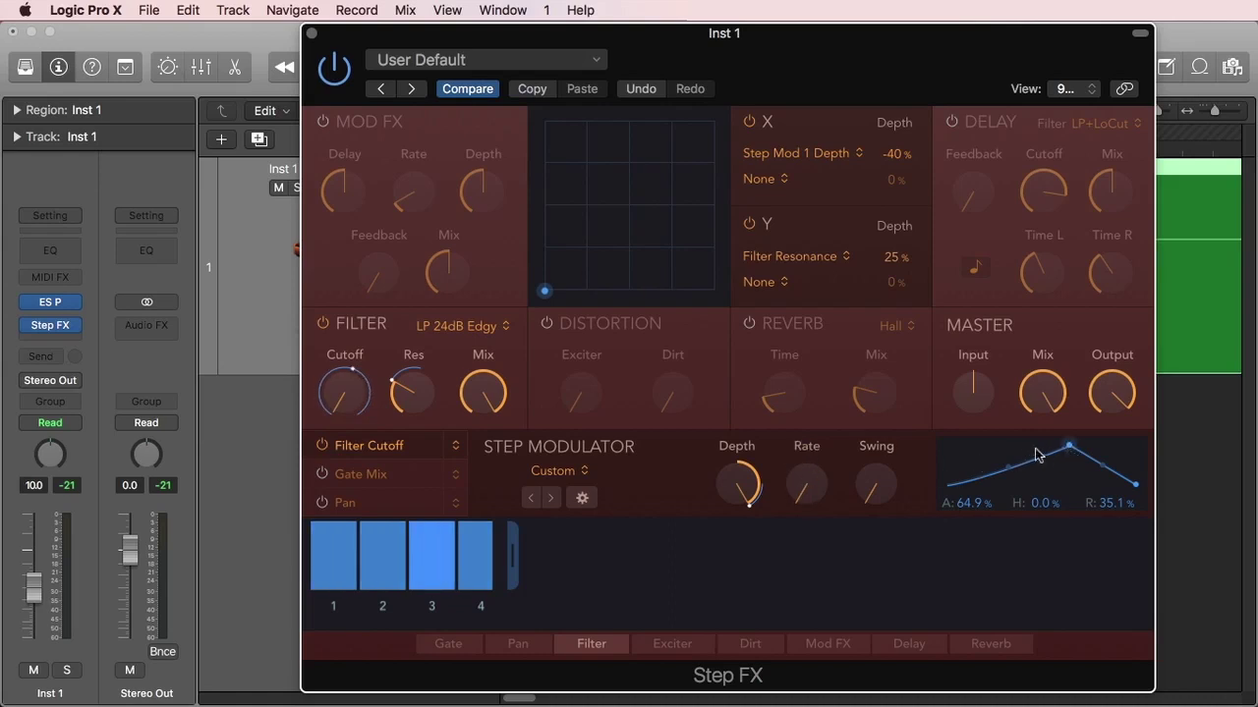
pyautogui.moveTo(1069, 445); pyautogui.dragTo(1010, 452)
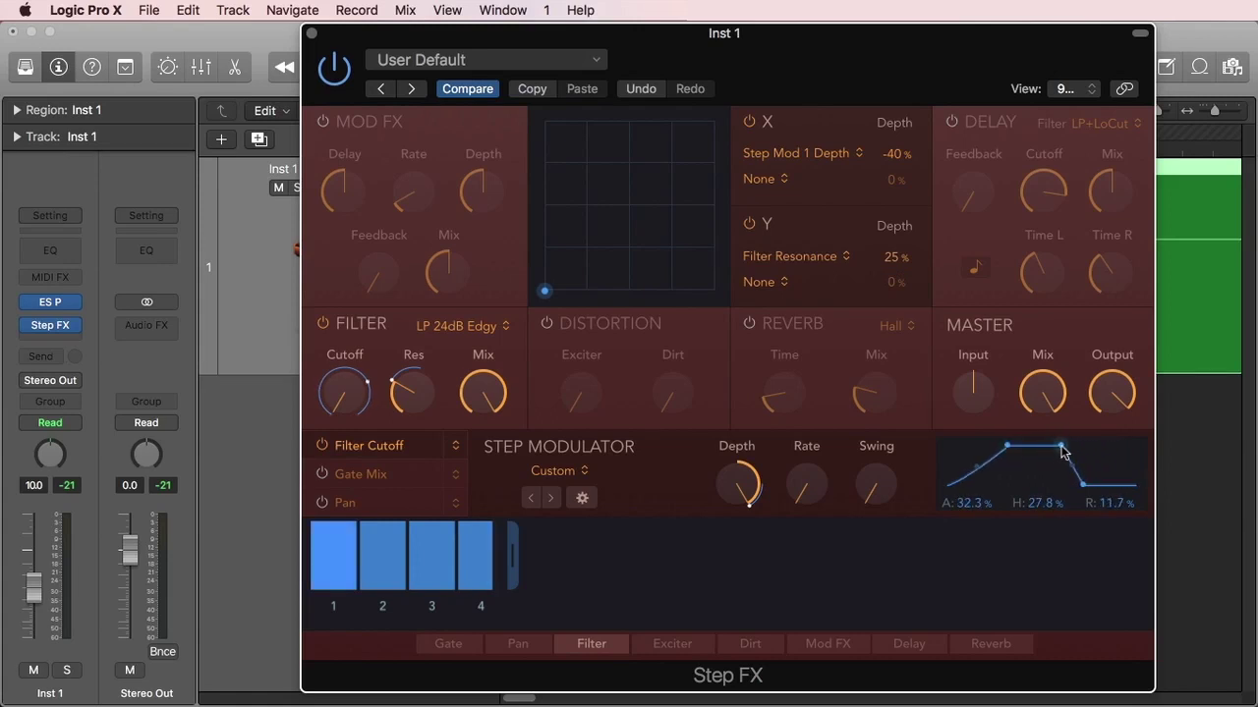
pyautogui.moveTo(783, 482)
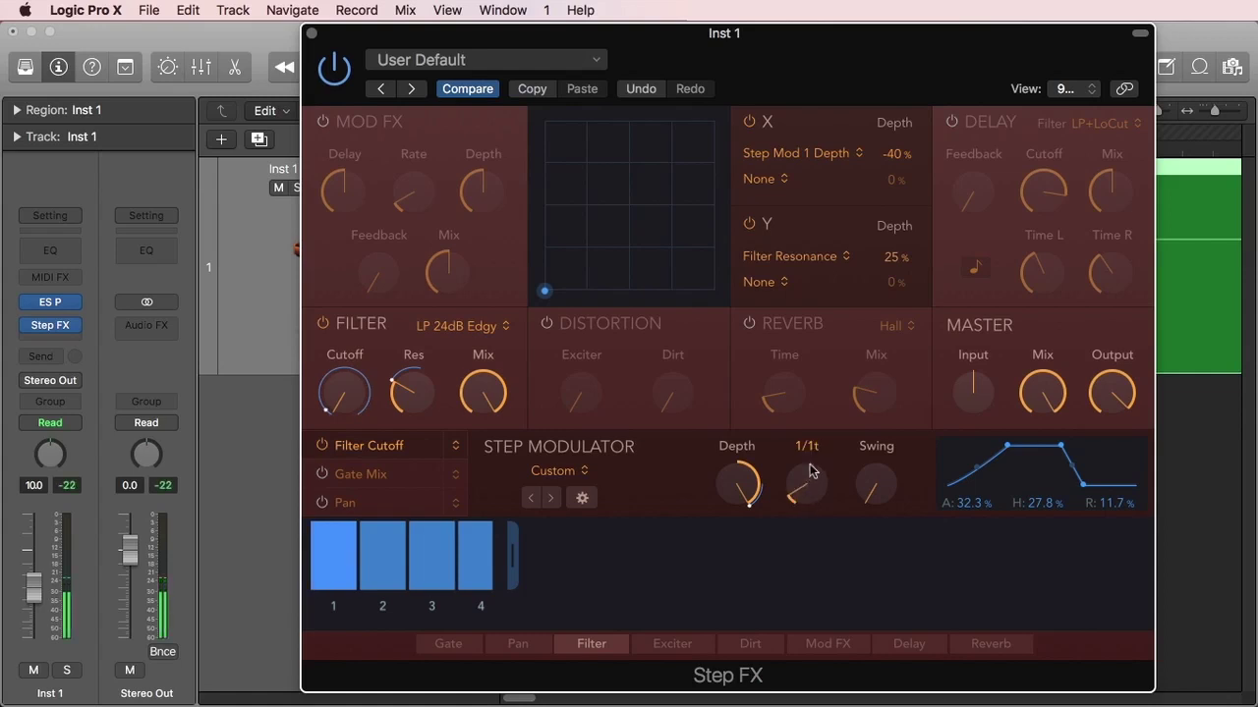
pyautogui.moveTo(815, 437); pyautogui.dragTo(803, 460)
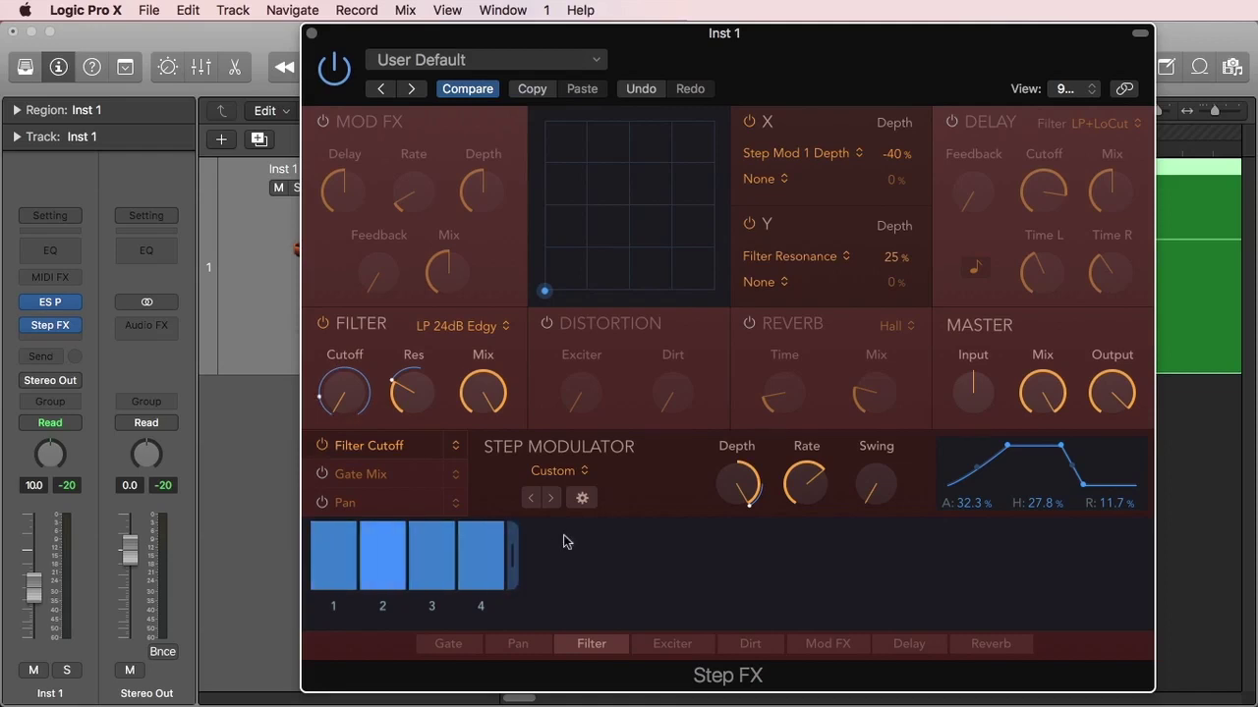
pyautogui.moveTo(798, 478)
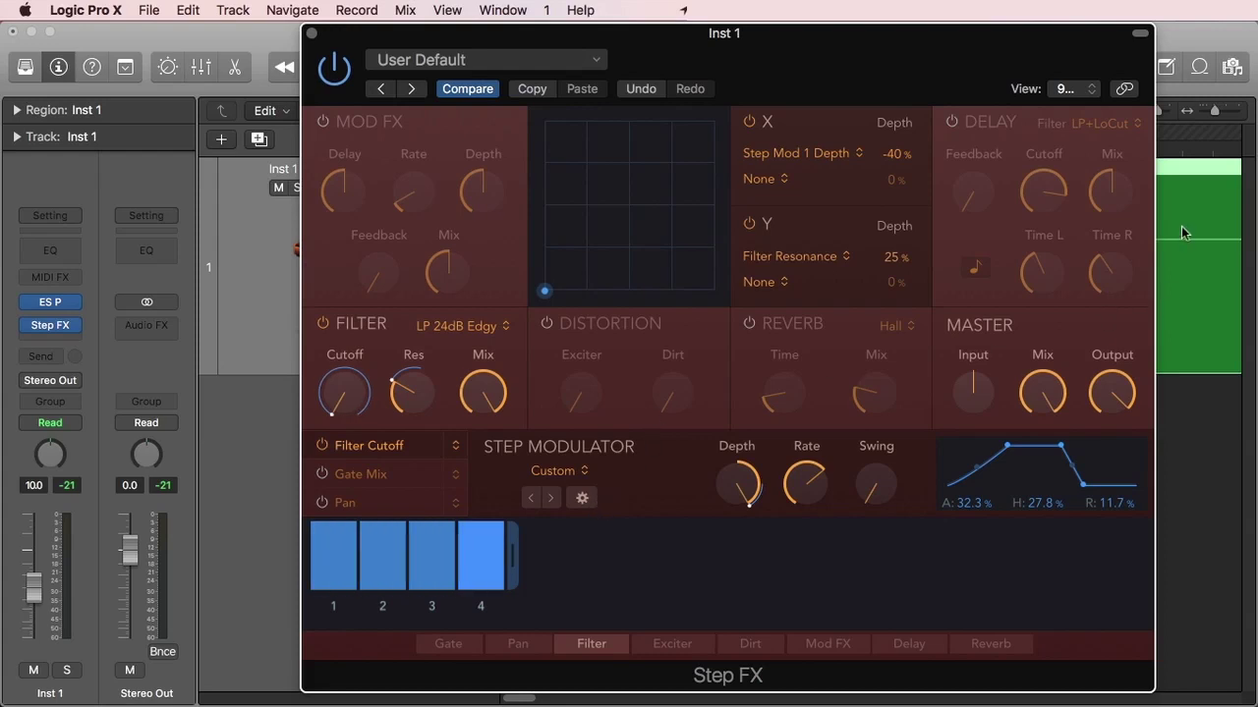
pyautogui.click(558, 473)
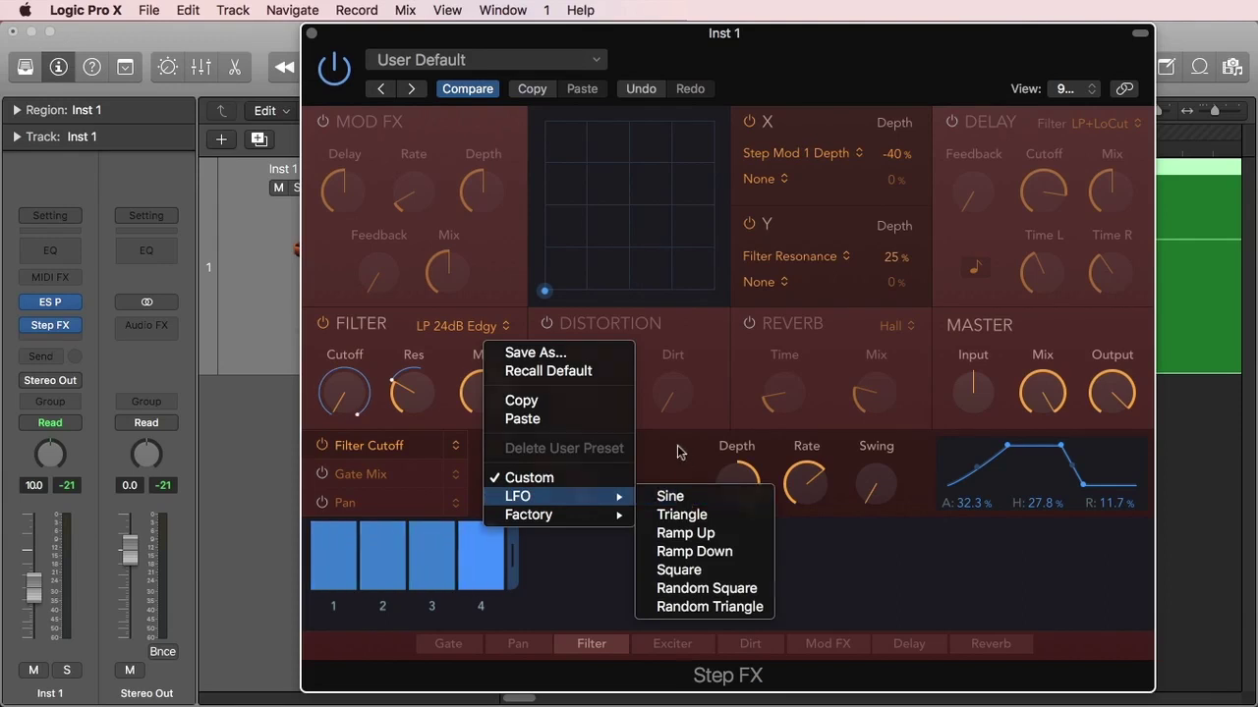
pyautogui.click(562, 478)
pyautogui.click(562, 478)
pyautogui.moveTo(557, 516)
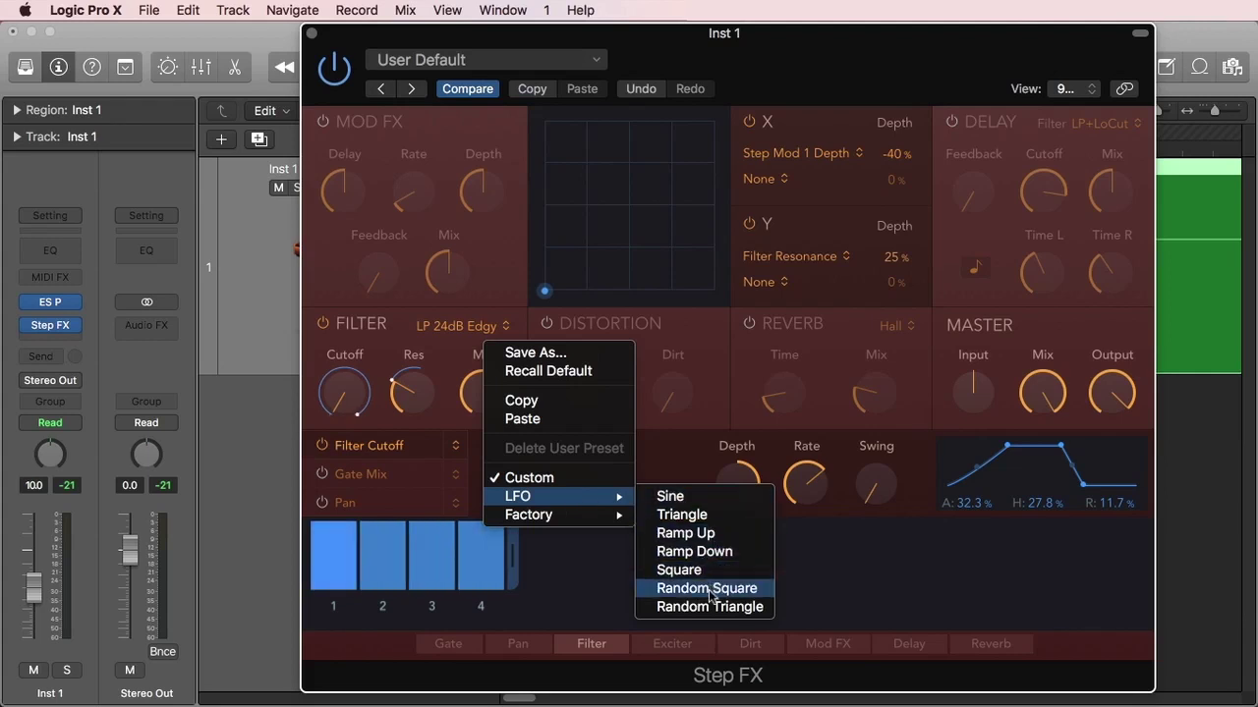
pyautogui.click(631, 584)
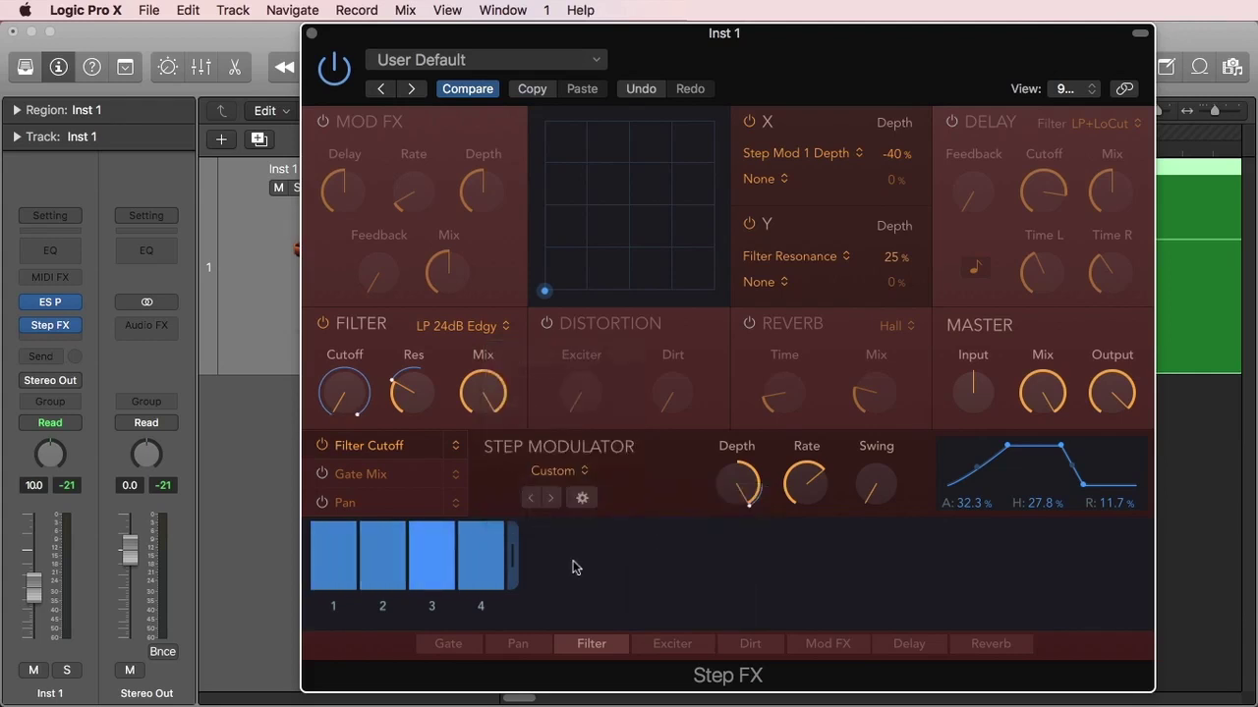
# Randomise all four step values with the Random Full transform
pyautogui.click(584, 501)
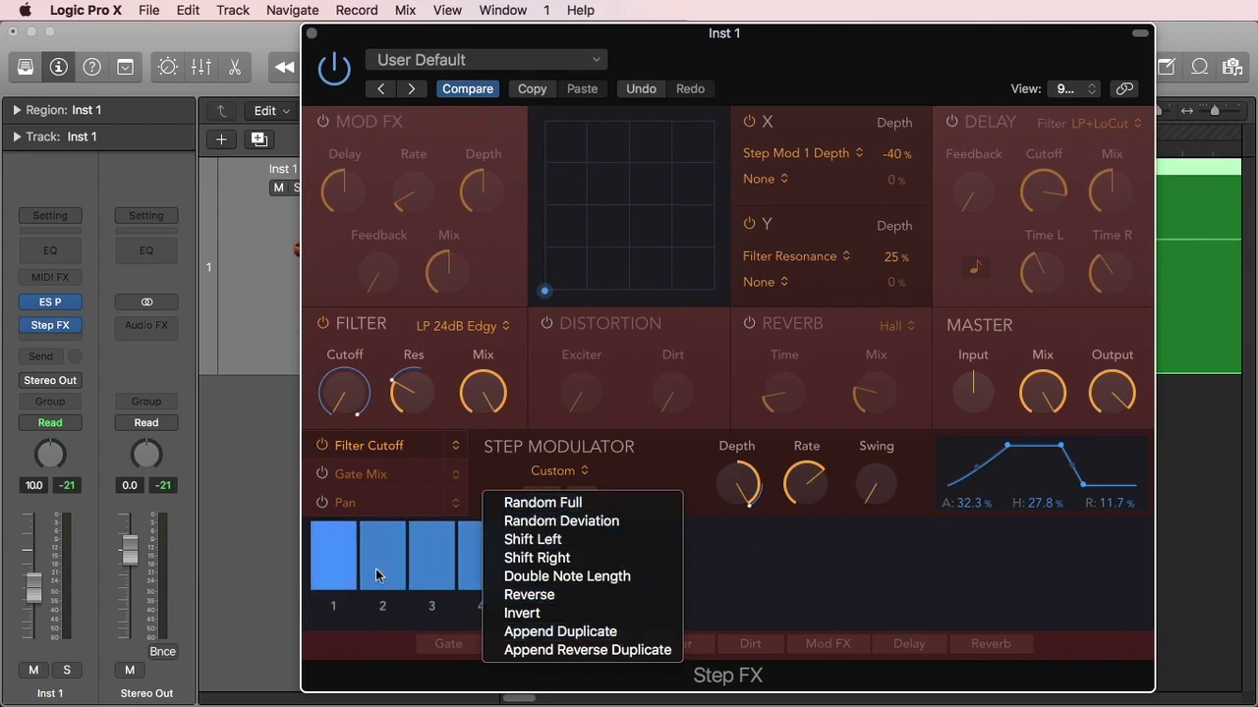
pyautogui.click(334, 594)
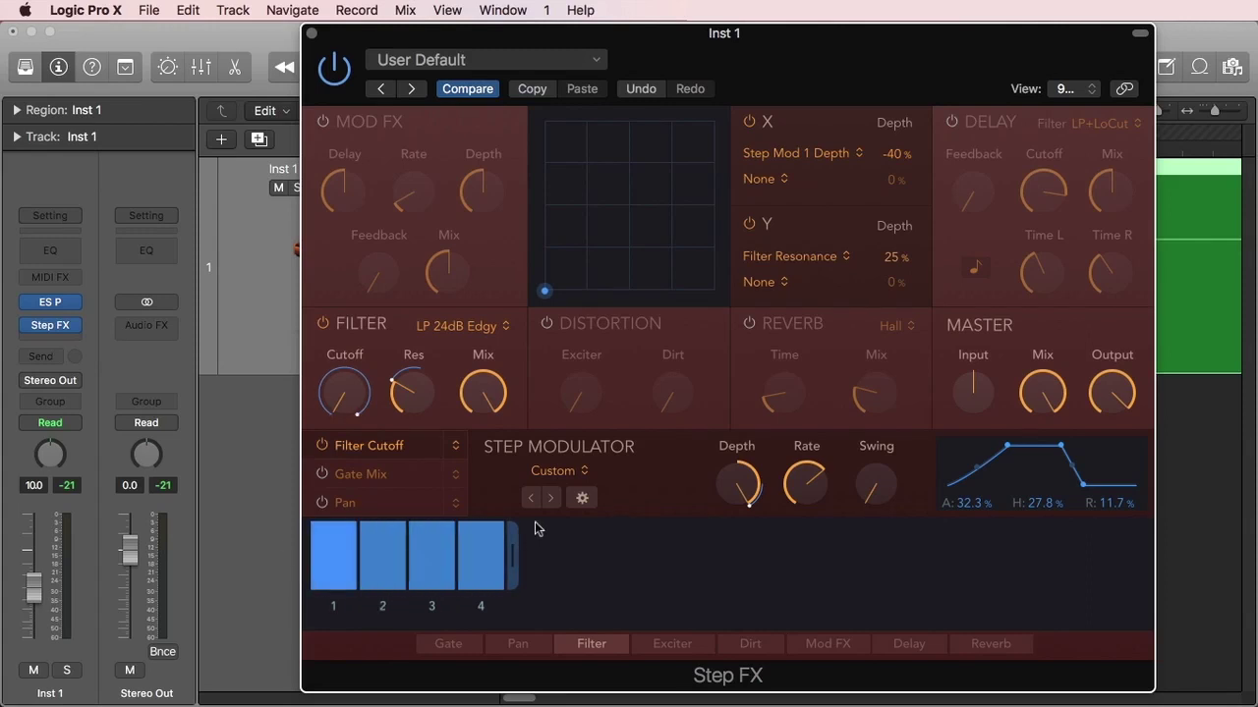
pyautogui.click(582, 498)
pyautogui.click(634, 504)
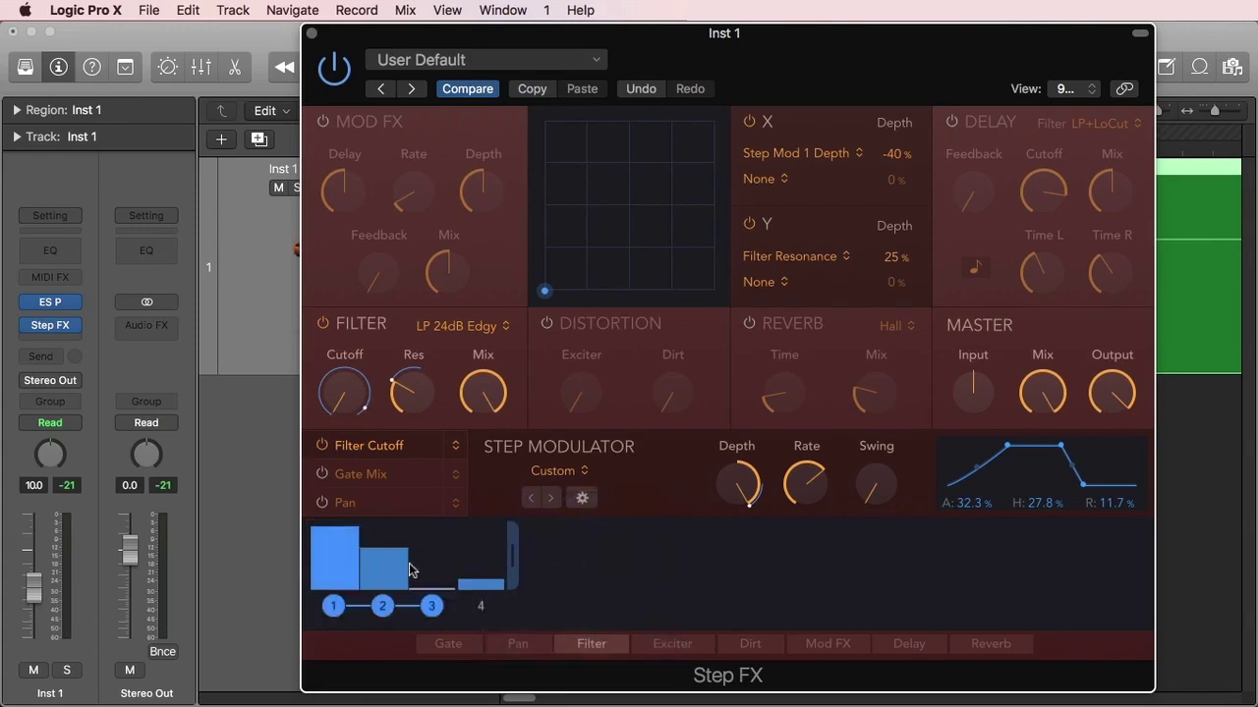
# Shift the step pattern left, invert it, then reverse the step order
pyautogui.click(583, 499)
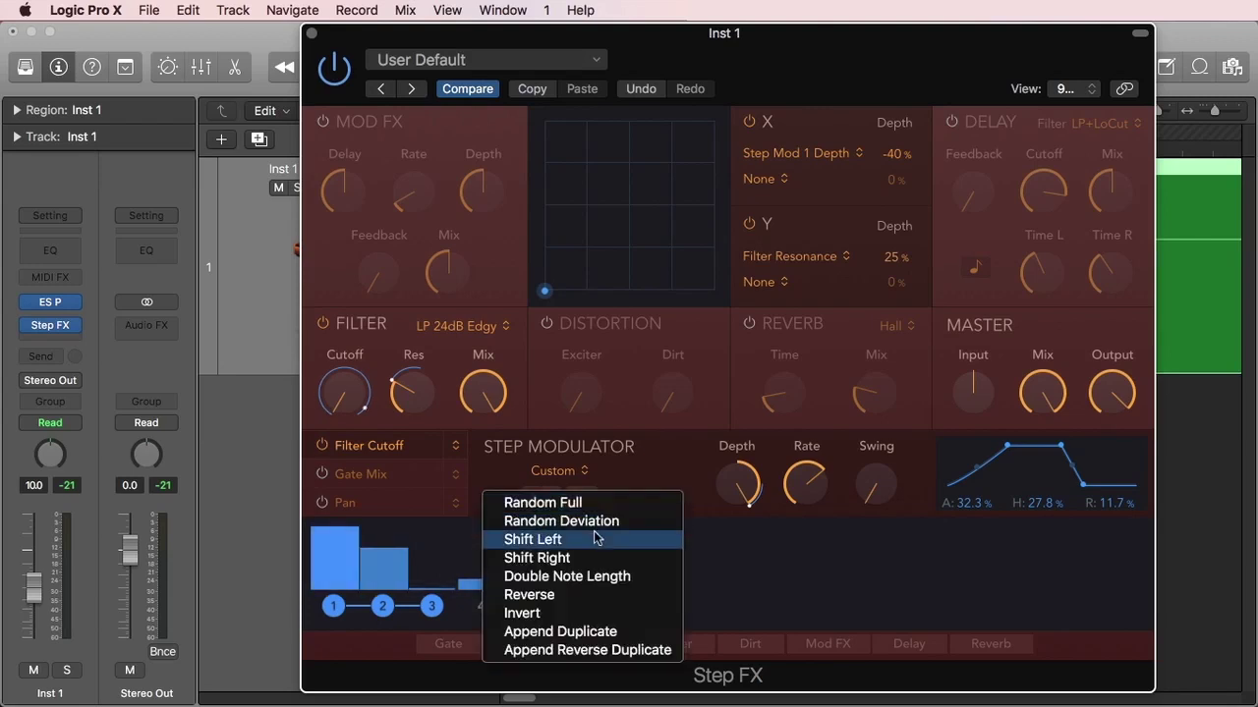
pyautogui.click(595, 537)
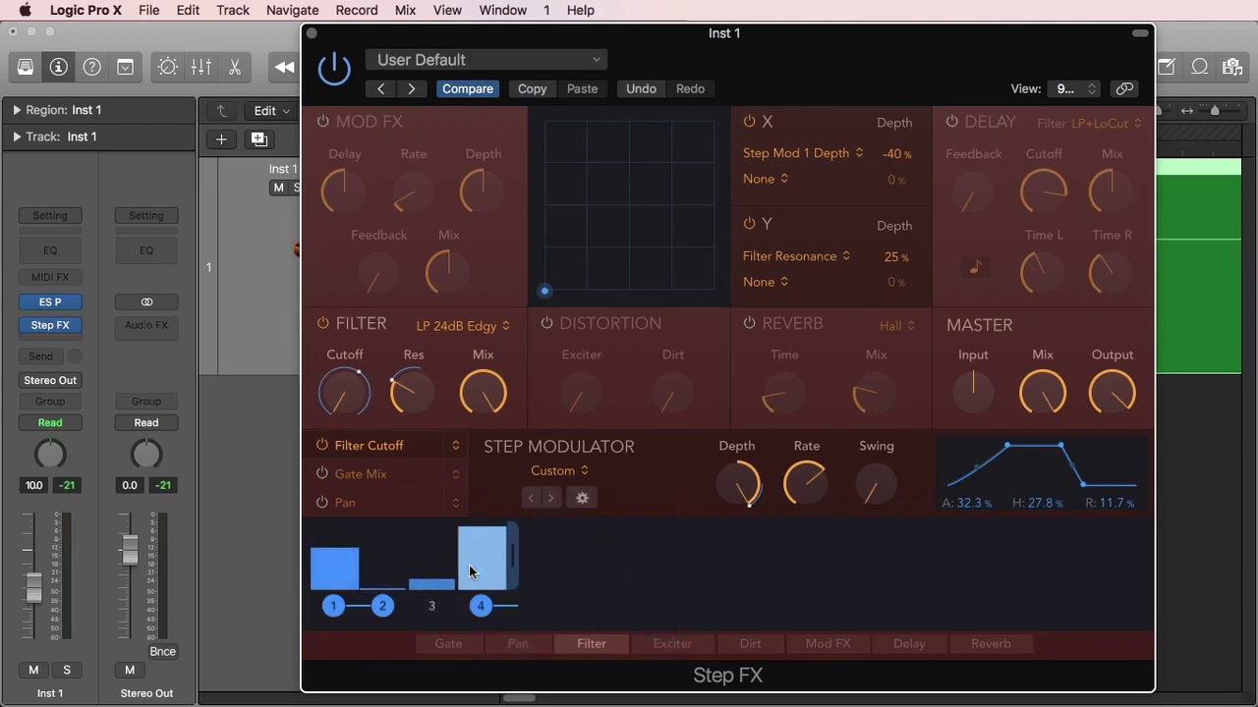
pyautogui.click(583, 500)
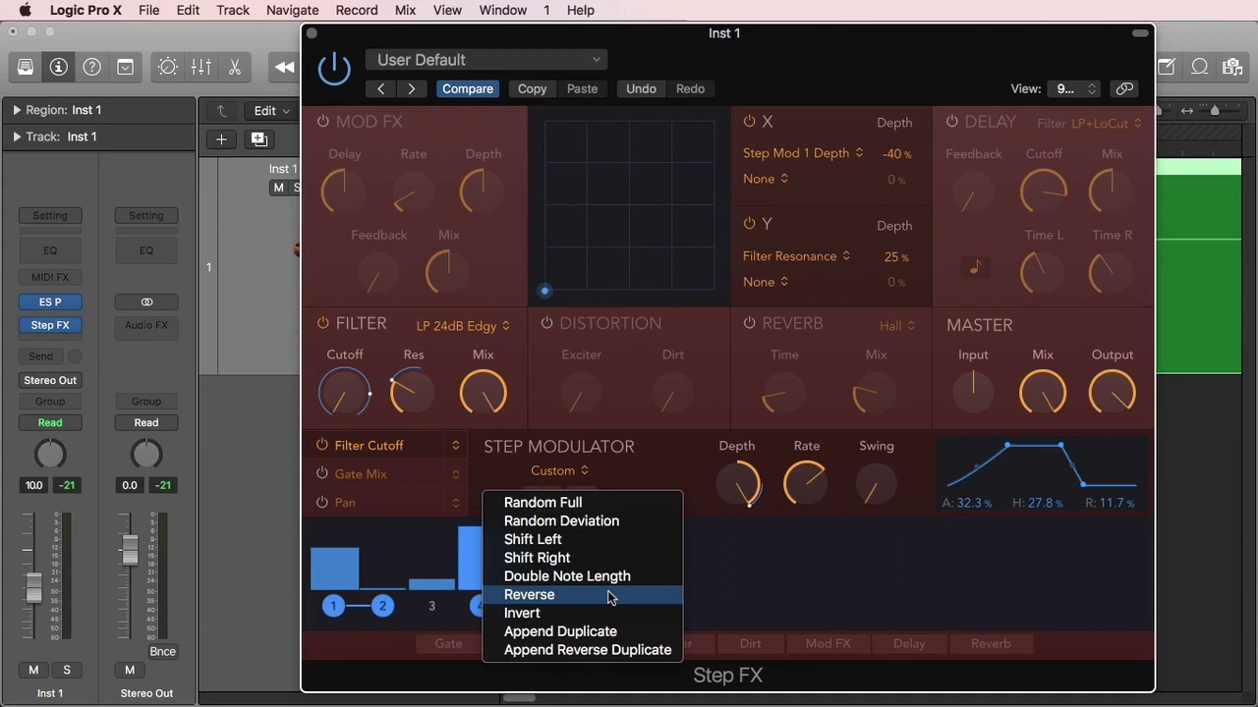
pyautogui.click(606, 615)
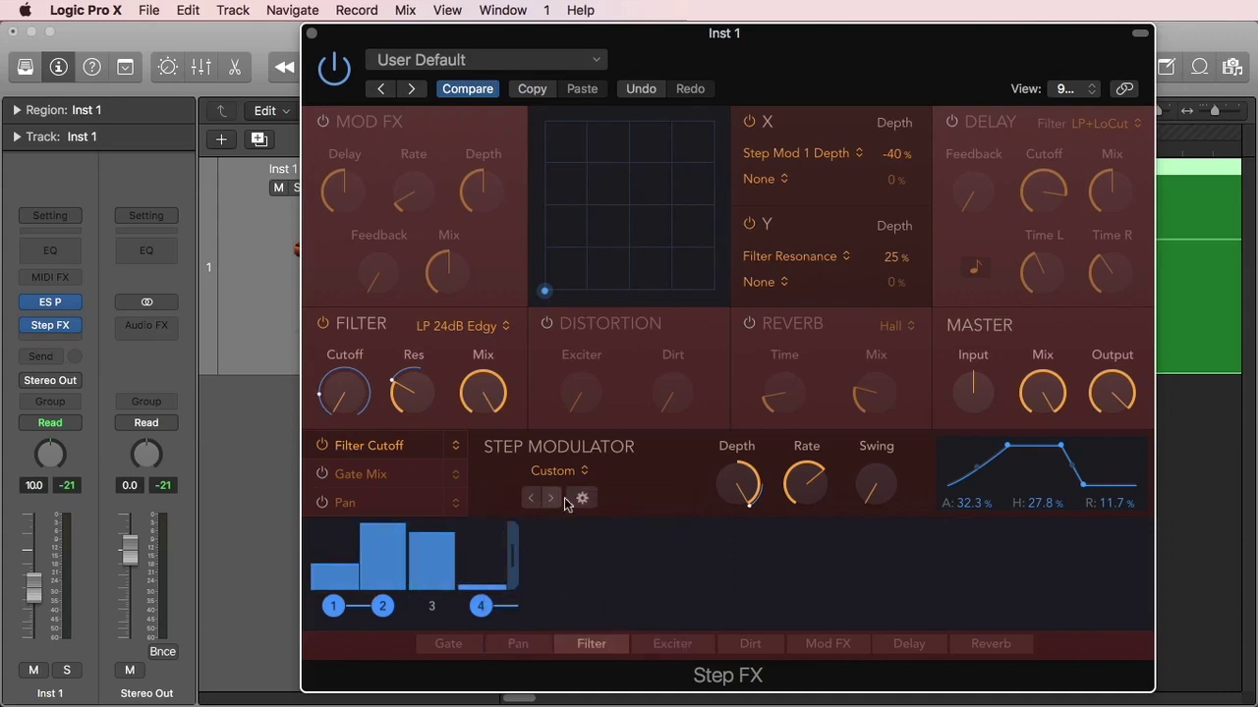
pyautogui.click(583, 499)
pyautogui.click(584, 594)
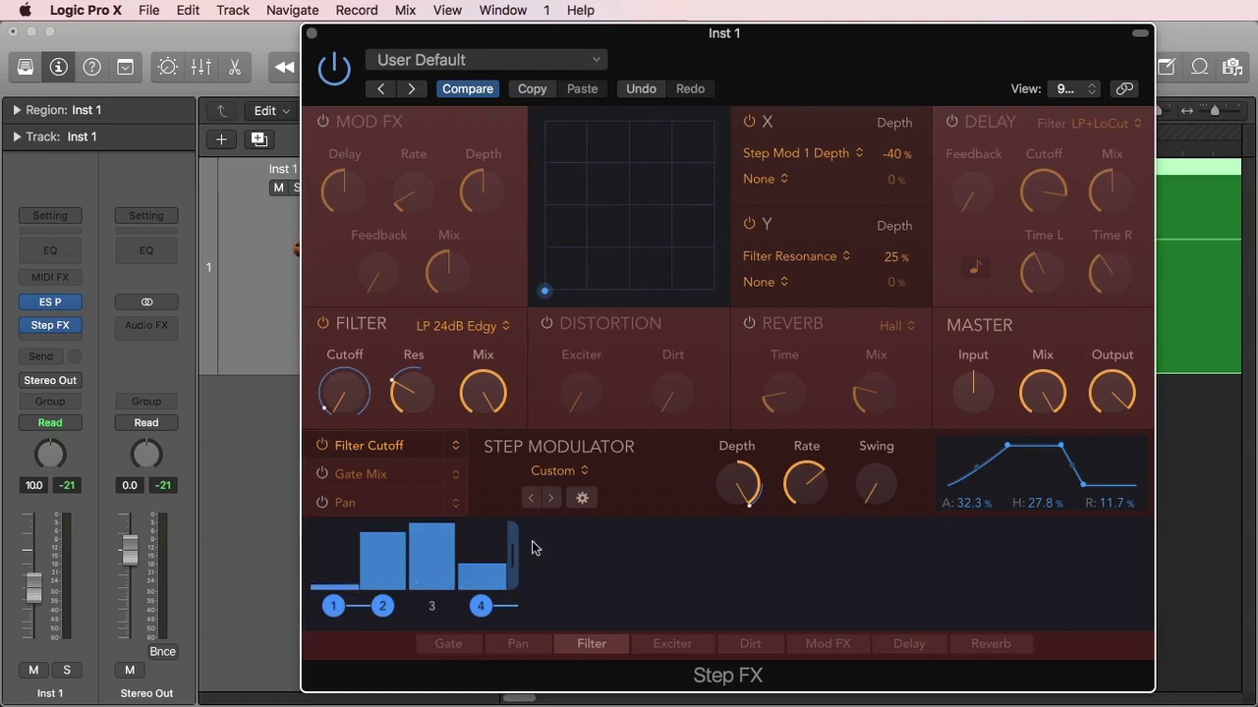
pyautogui.click(581, 498)
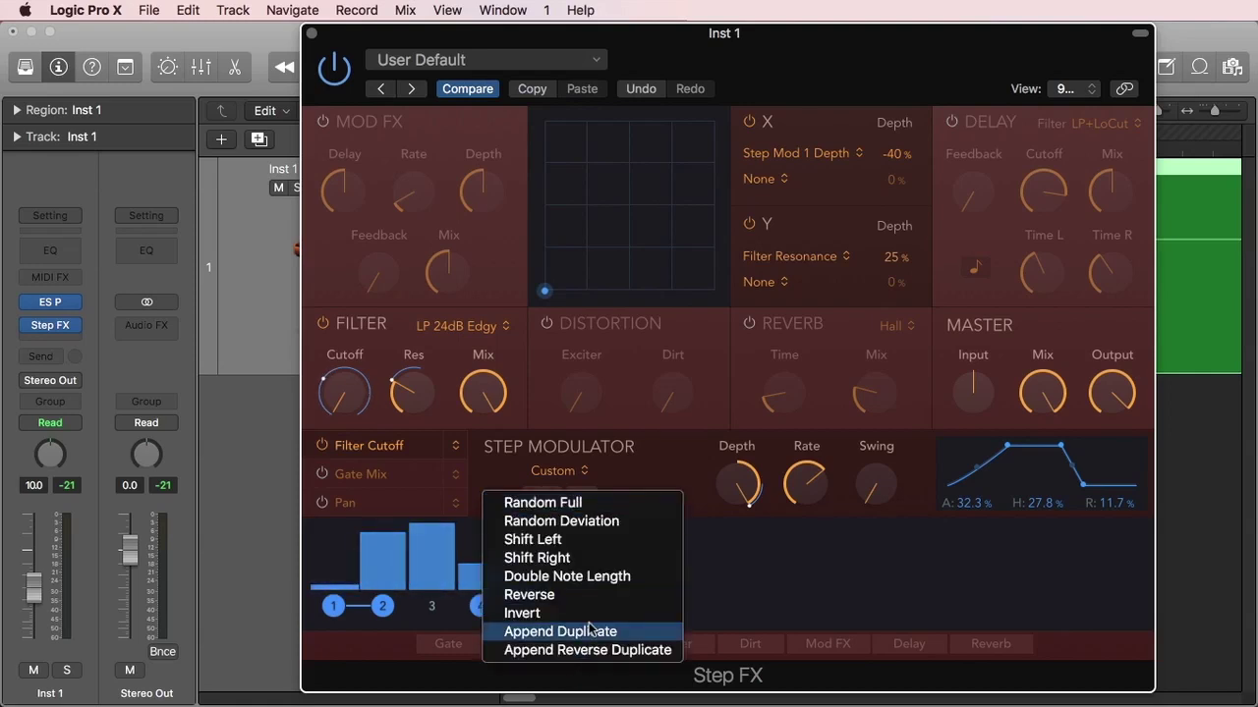
pyautogui.click(778, 589)
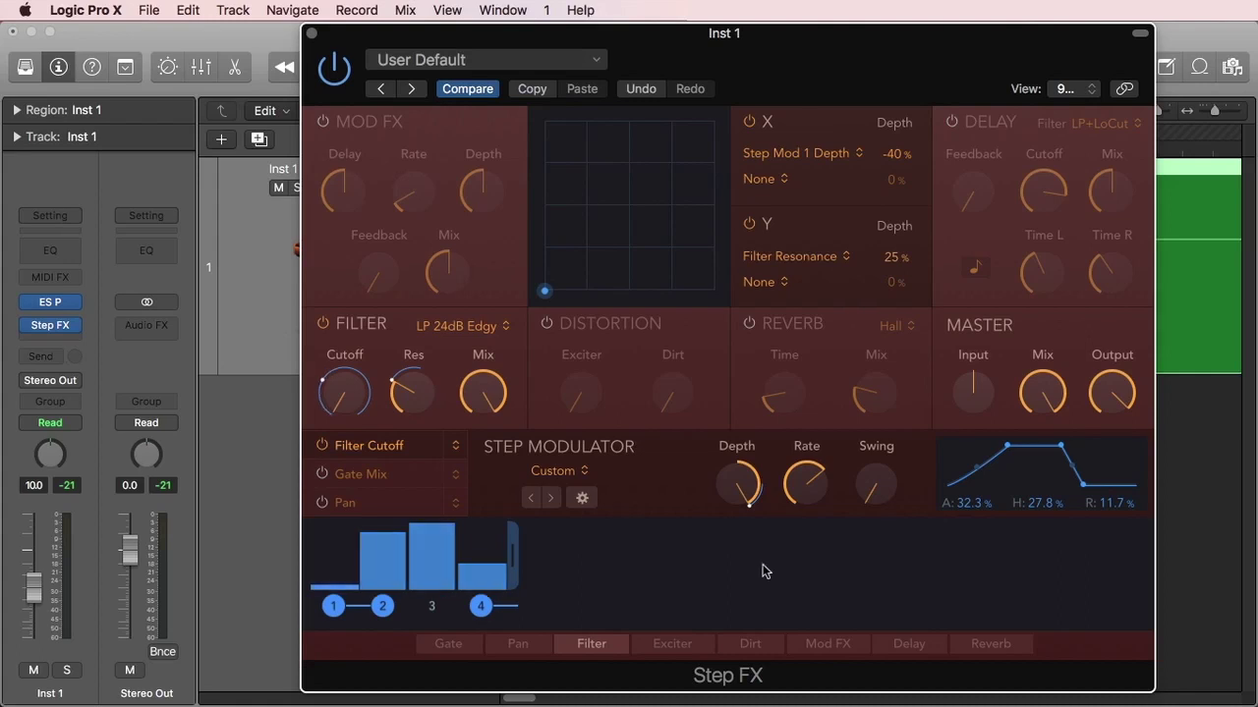
pyautogui.click(556, 60)
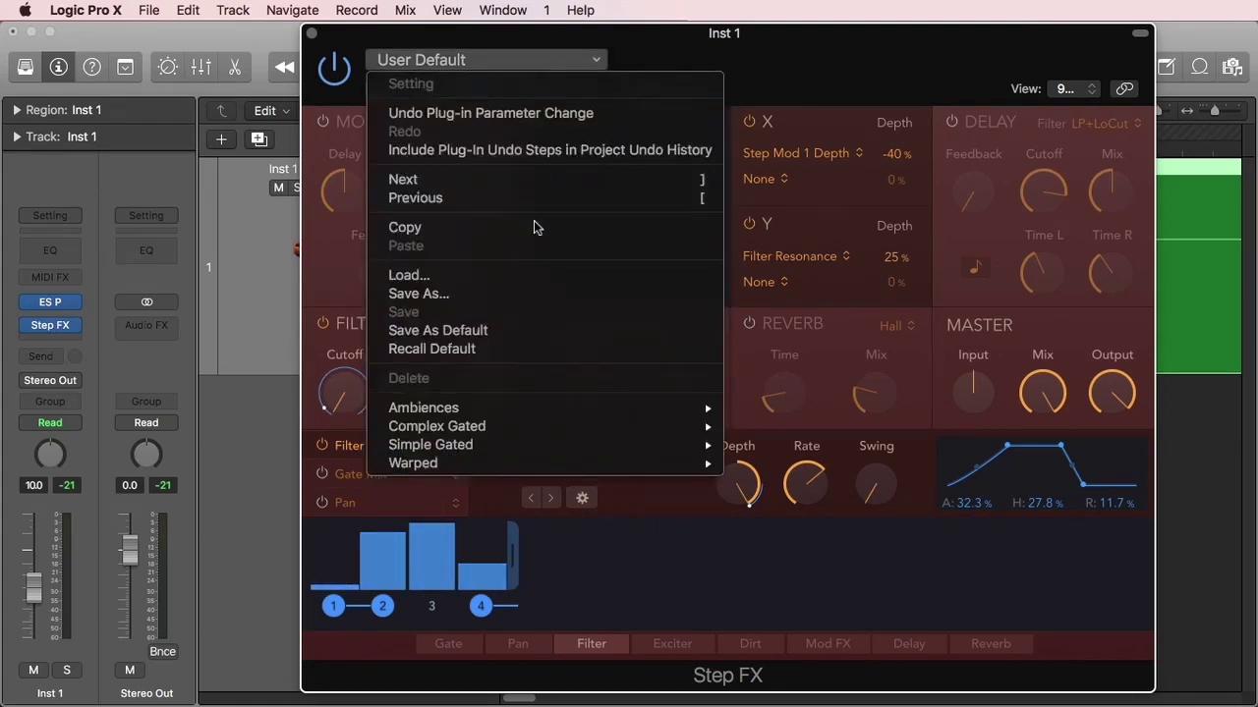
pyautogui.moveTo(506, 431)
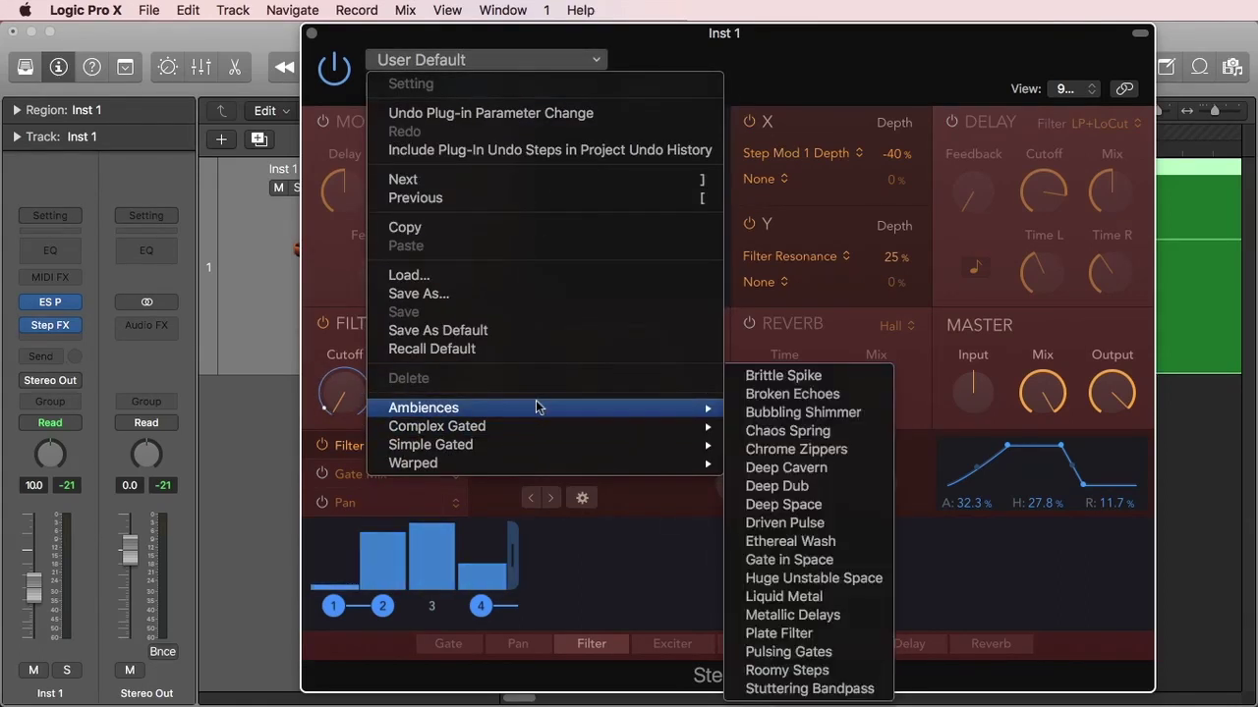
pyautogui.moveTo(541, 460)
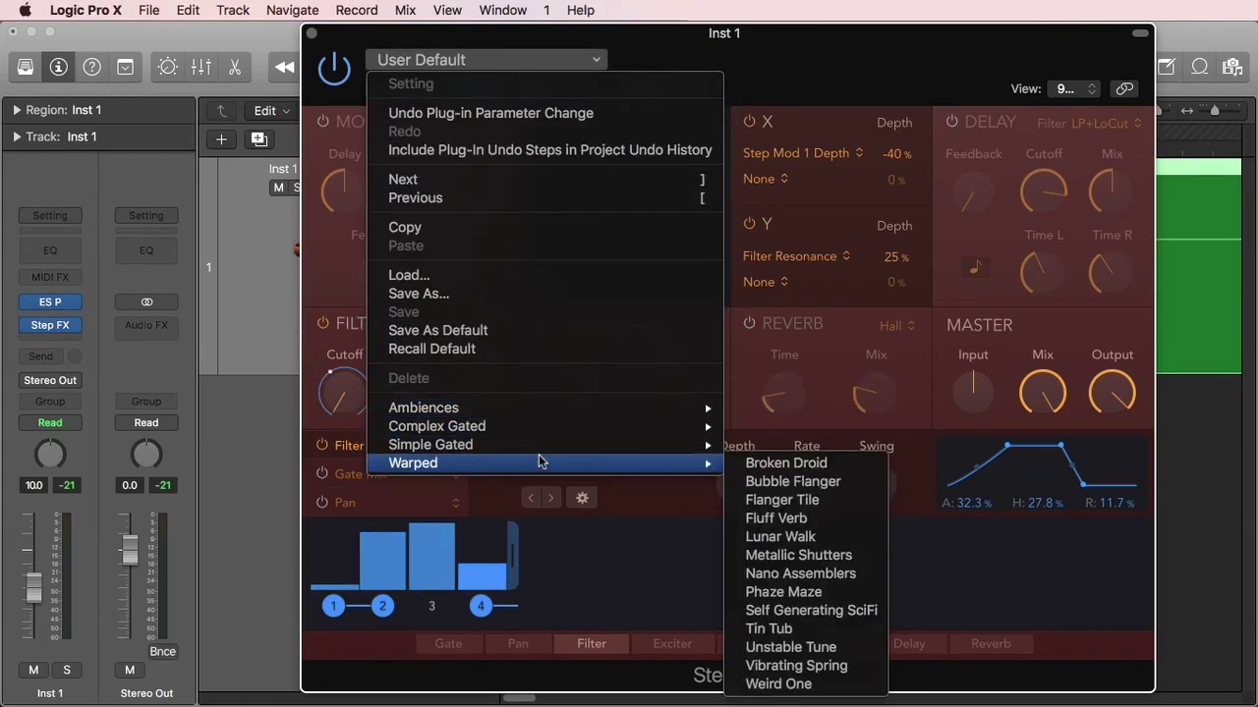
pyautogui.click(599, 577)
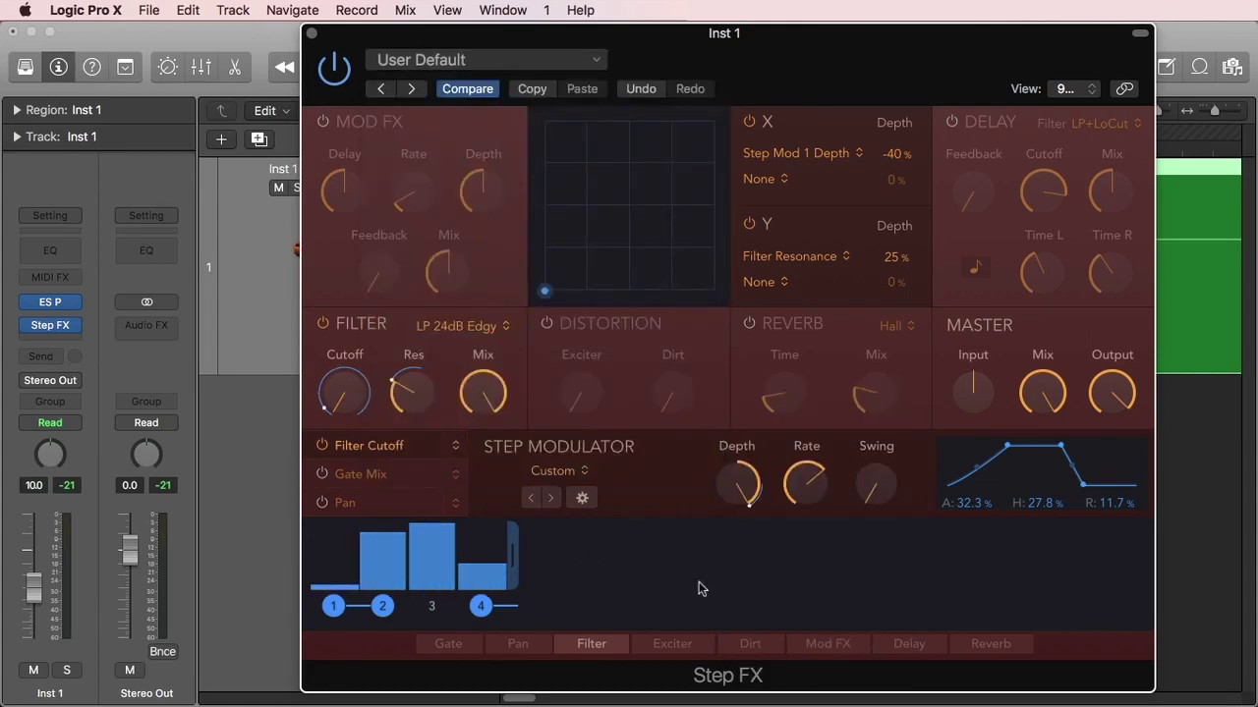